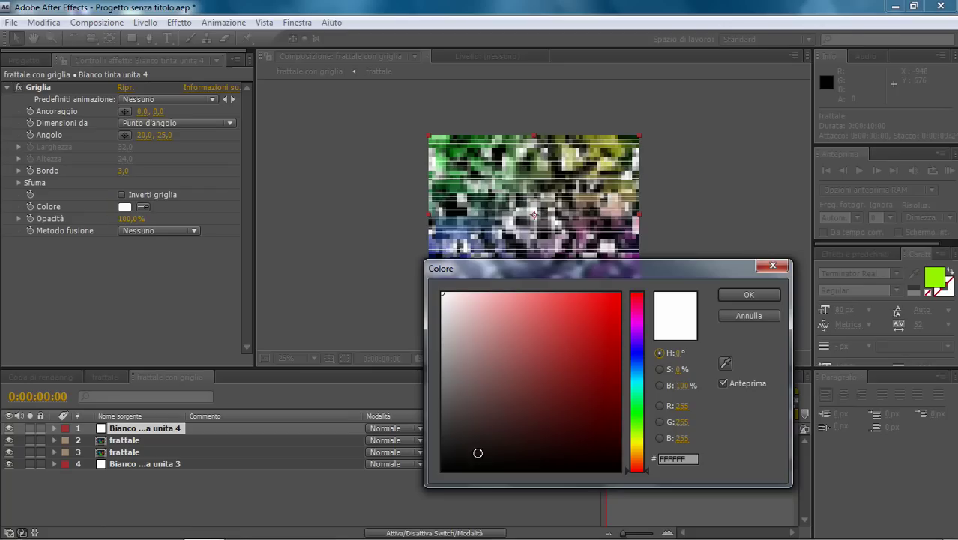
# Set the Griglia effect's colour to black and fit the composition to the viewer
pyautogui.click(733, 297)
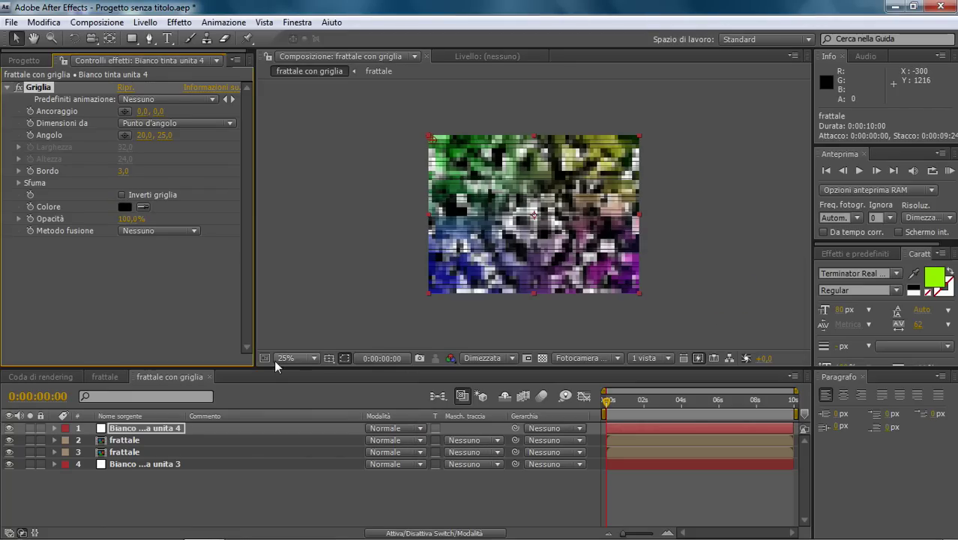
pyautogui.click(314, 359)
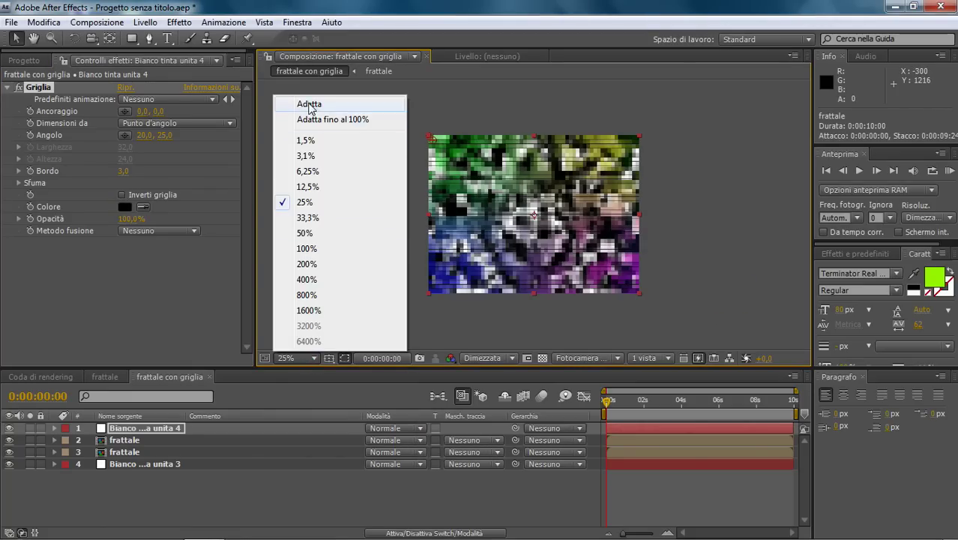
pyautogui.click(307, 104)
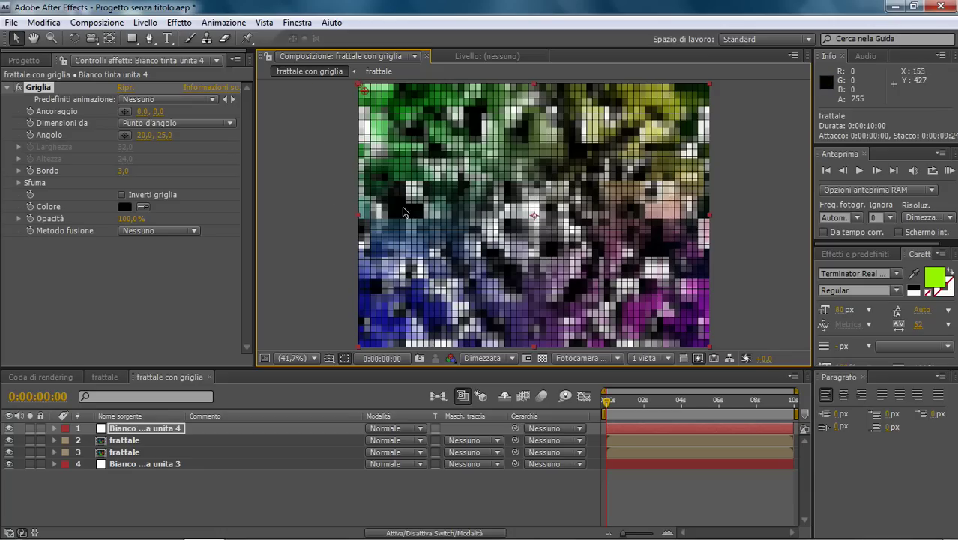
# Set the Griglia effect's vertical Angolo value to 20 so the corner point is 20, 20
pyautogui.click(165, 136)
pyautogui.write('2')
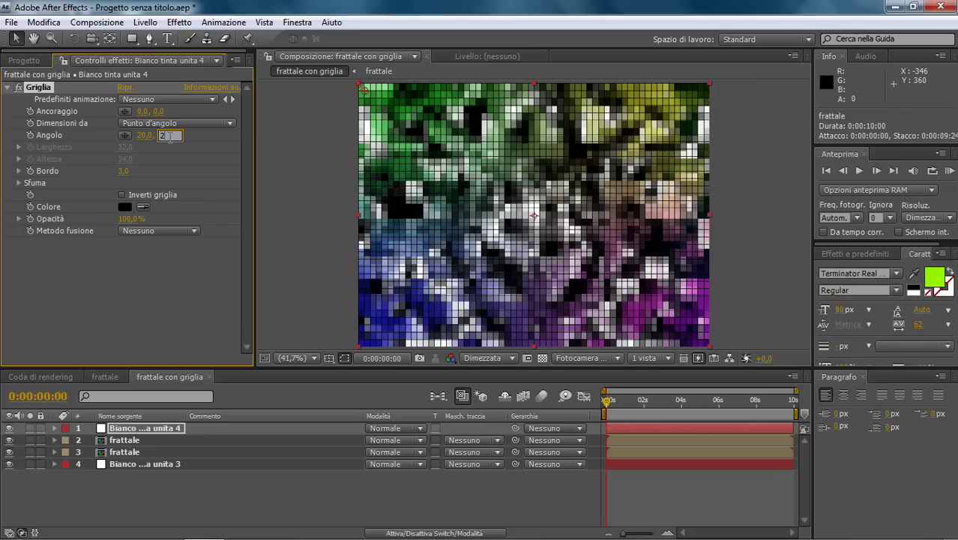
pyautogui.click(209, 143)
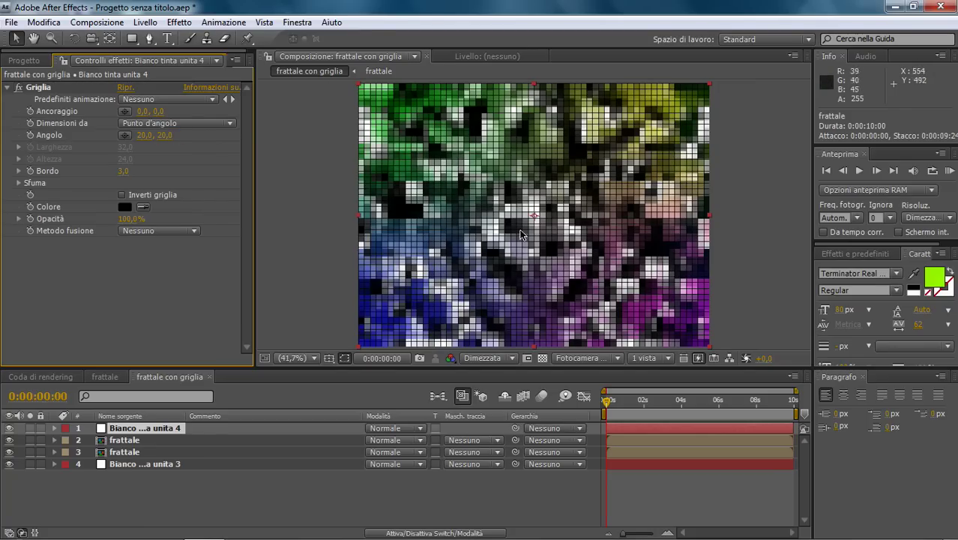
pyautogui.click(6, 87)
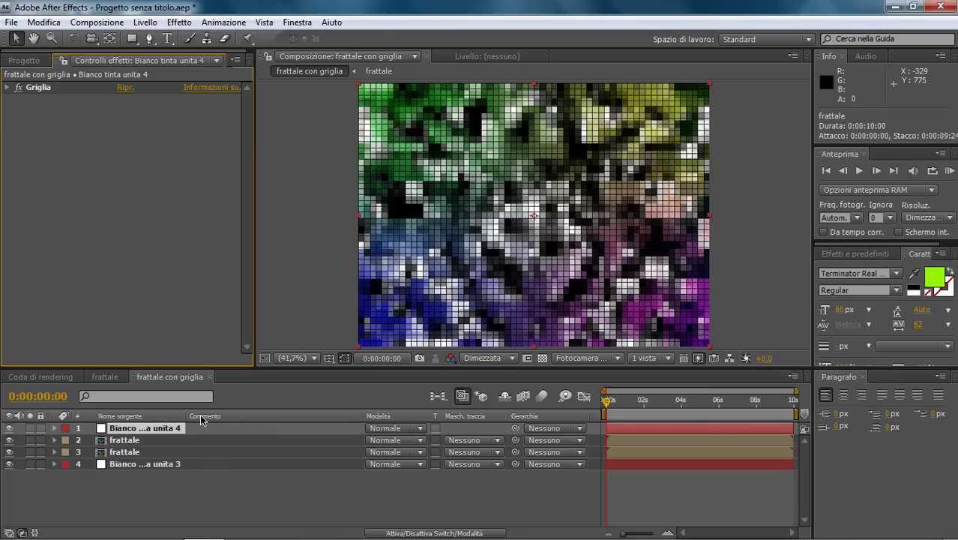
# Reduce the horizontal feather of Maschera 1 on the upper frattale layer to 38 pixels
pyautogui.click(120, 441)
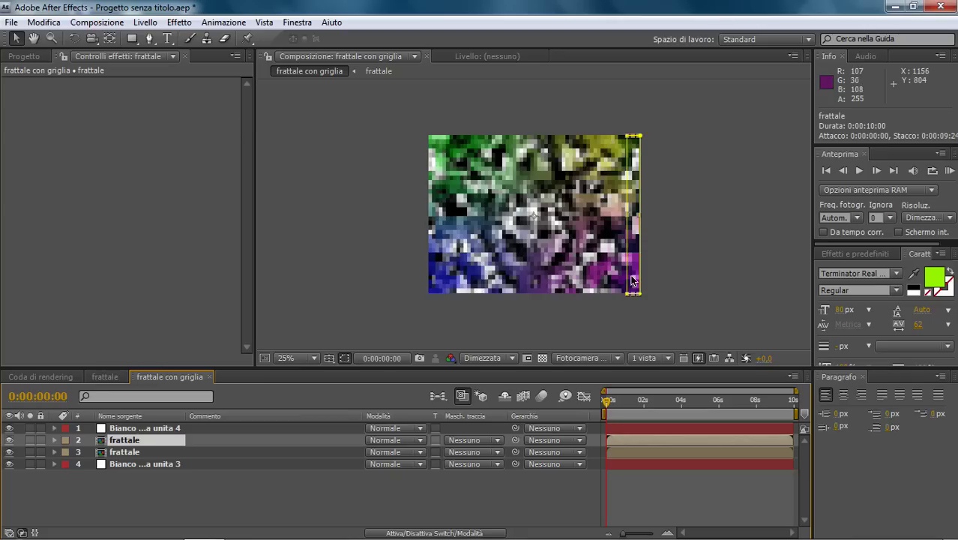
pyautogui.click(54, 439)
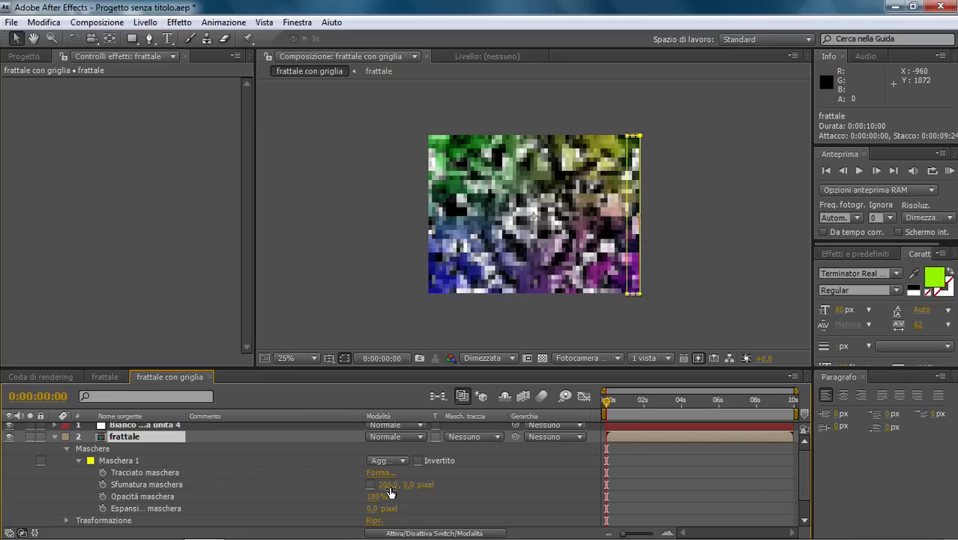
pyautogui.moveTo(388, 486); pyautogui.dragTo(267, 480)
# Hide the mask outlines in the viewer and shift the upper frattale layer horizontally by 8 px to position 604, 454
pyautogui.click(344, 358)
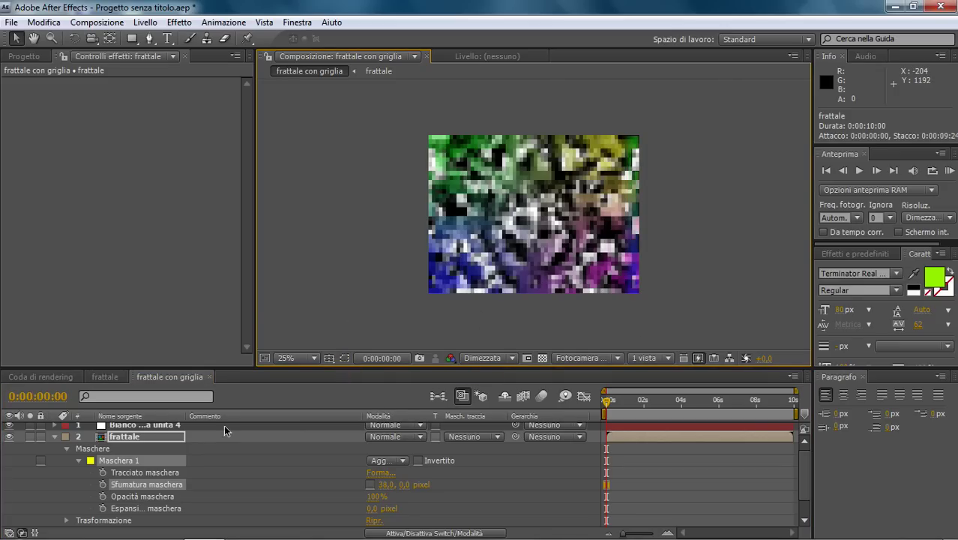
pyautogui.click(131, 436)
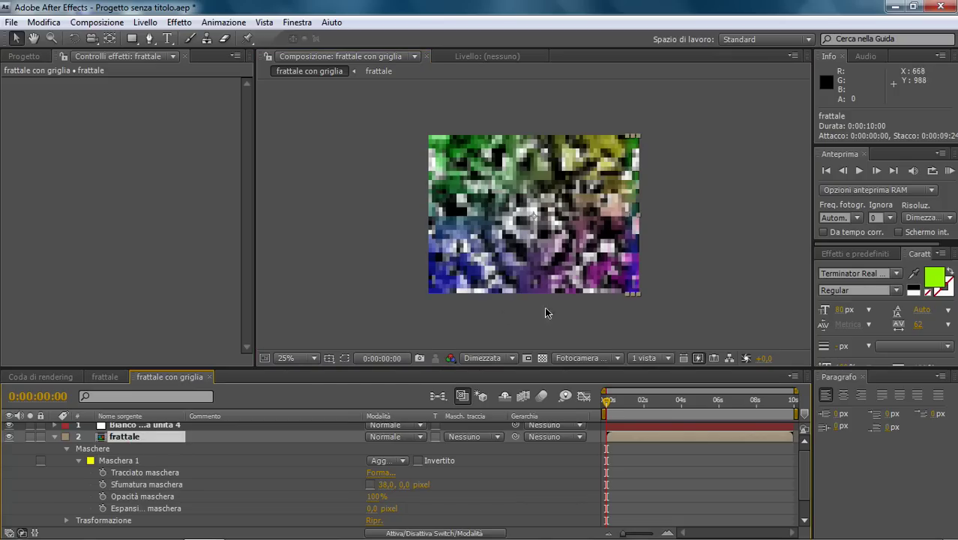
pyautogui.moveTo(634, 267); pyautogui.dragTo(637, 270)
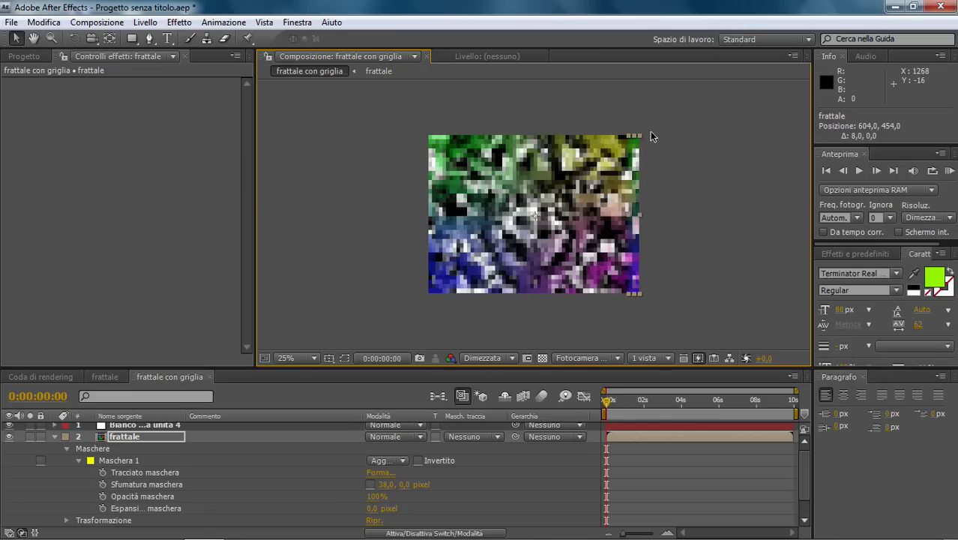
pyautogui.click(54, 437)
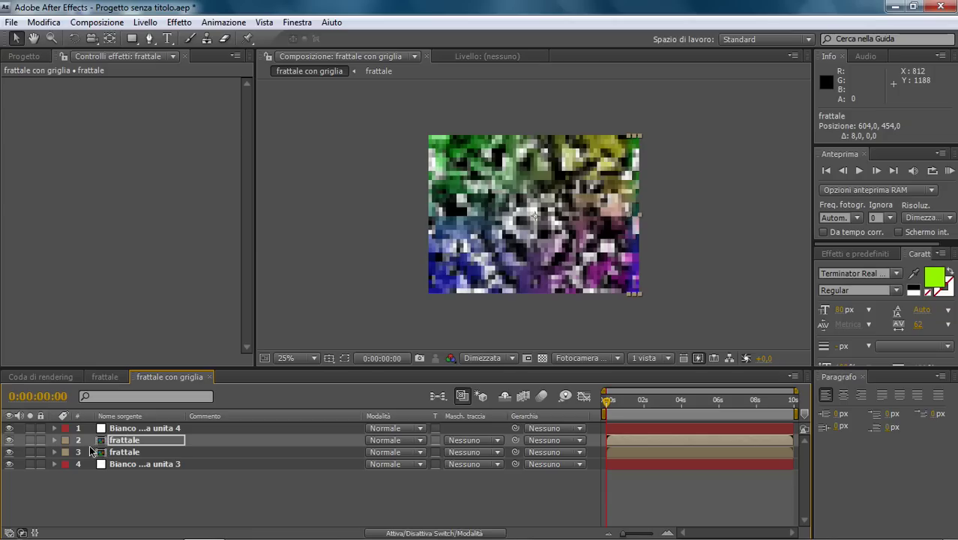
# Set the horizontal feather of Maschera 1 on the upper frattale layer to 40 pixels
pyautogui.click(54, 441)
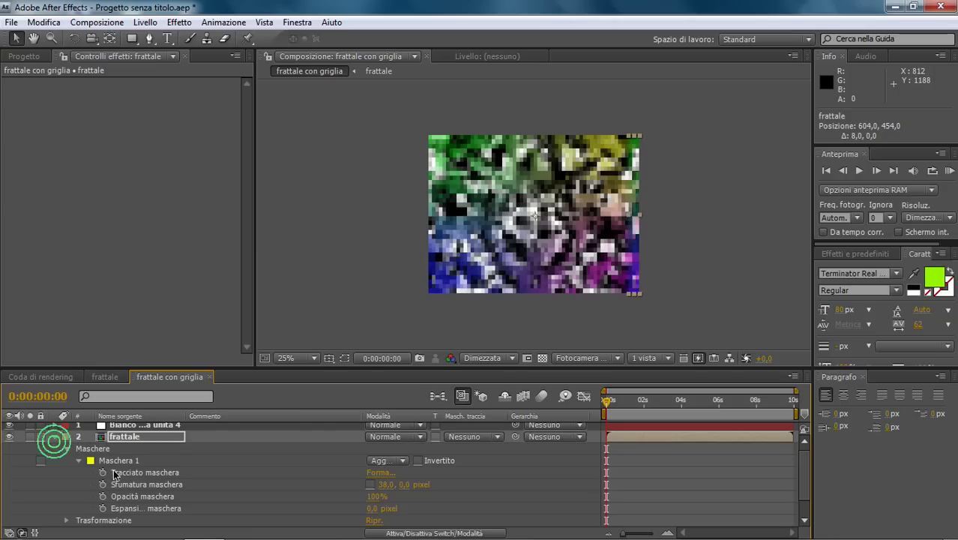
pyautogui.click(382, 486)
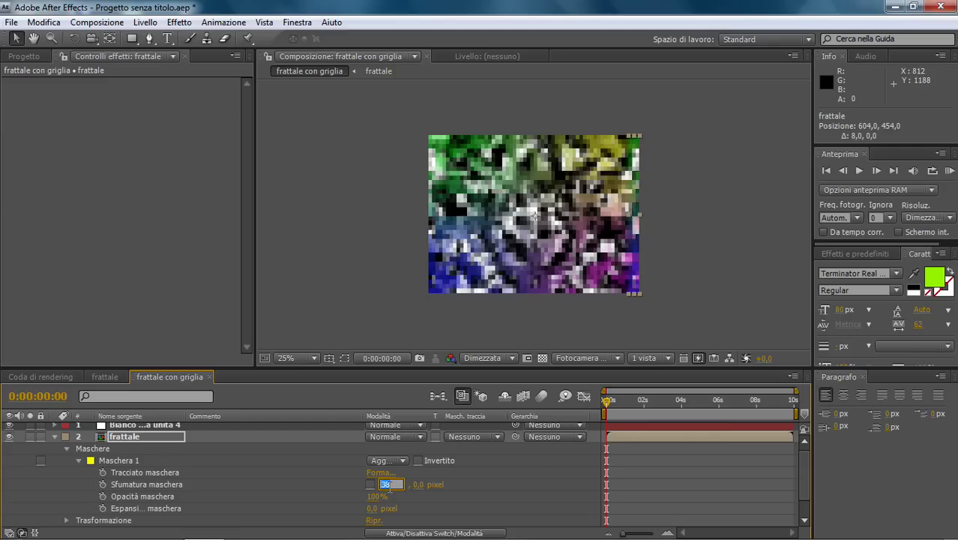
pyautogui.write('40')
pyautogui.click(462, 488)
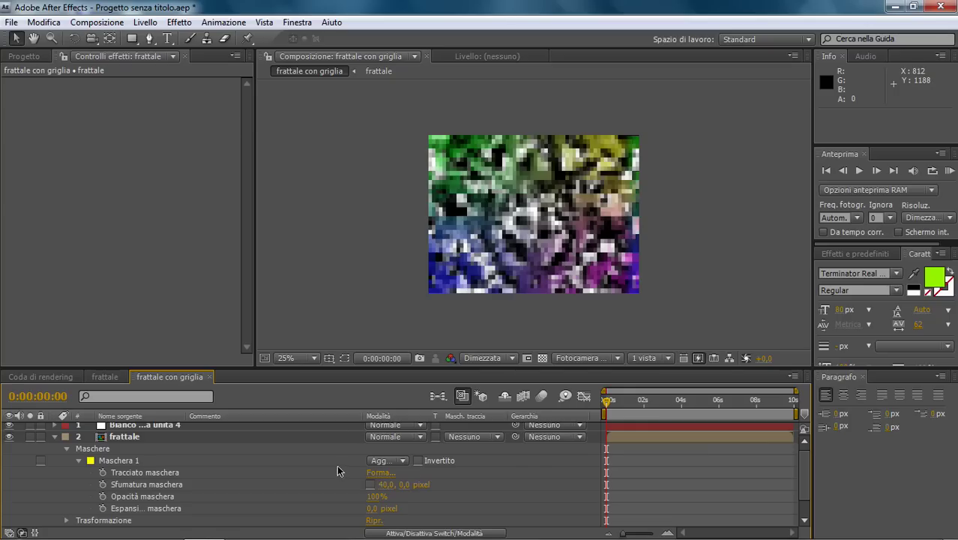
pyautogui.scroll(-2, 259, 469)
pyautogui.scroll(2, 176, 457)
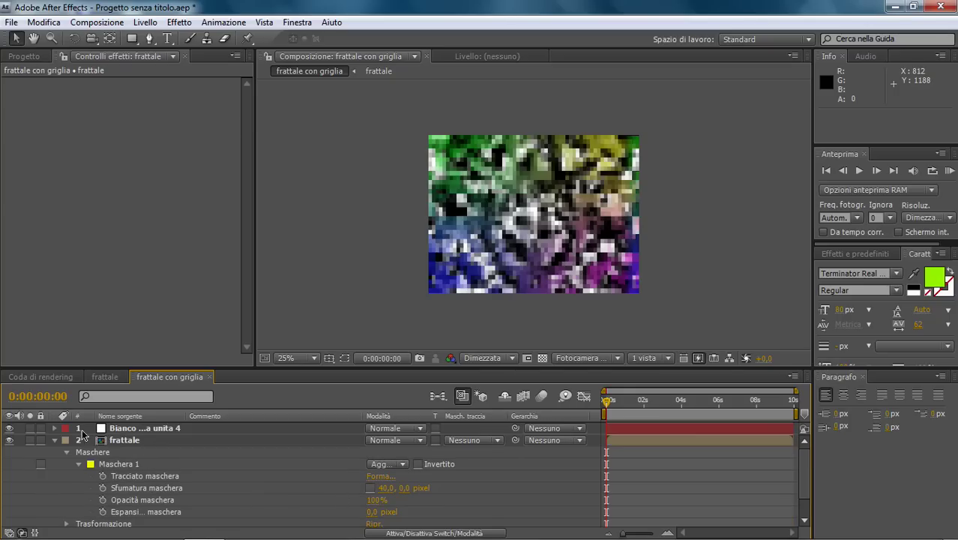
pyautogui.click(55, 441)
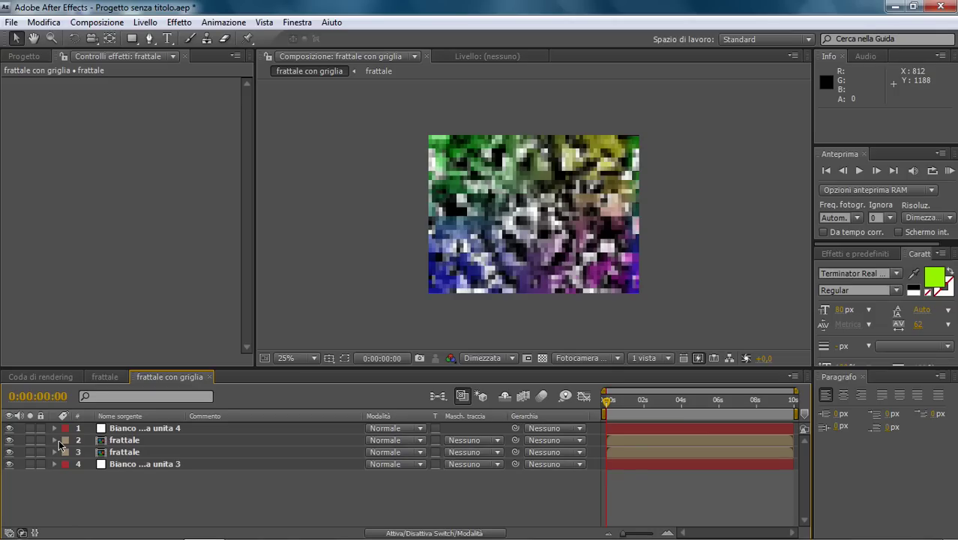
# Create a new 1200 × 900 composition lasting 10 seconds with the default name and add frattale con griglia to it
pyautogui.click(97, 22)
pyautogui.click(105, 36)
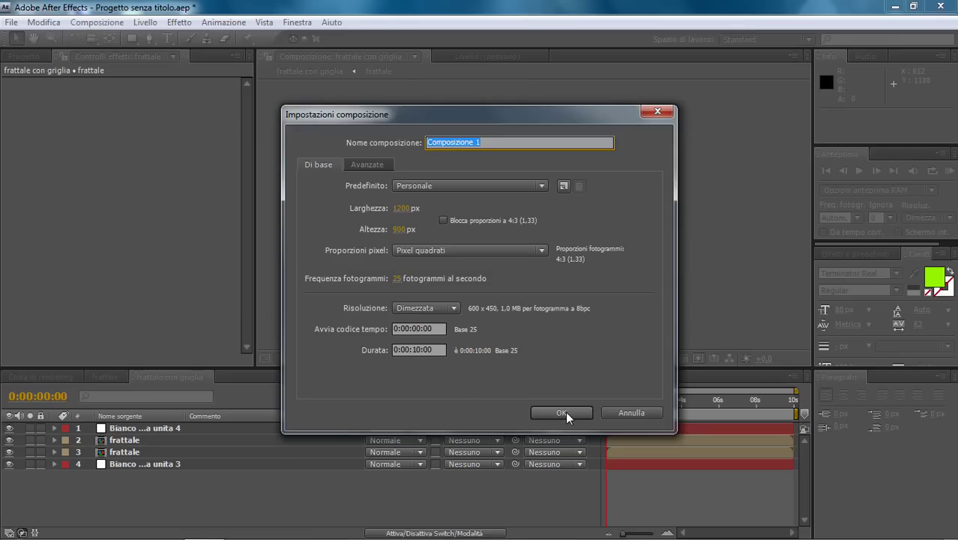
pyautogui.click(563, 413)
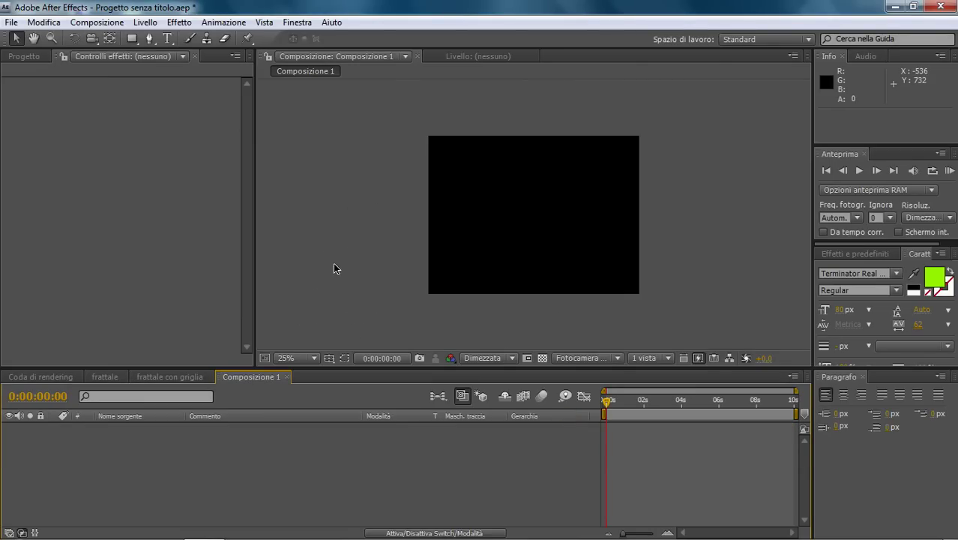
pyautogui.click(291, 356)
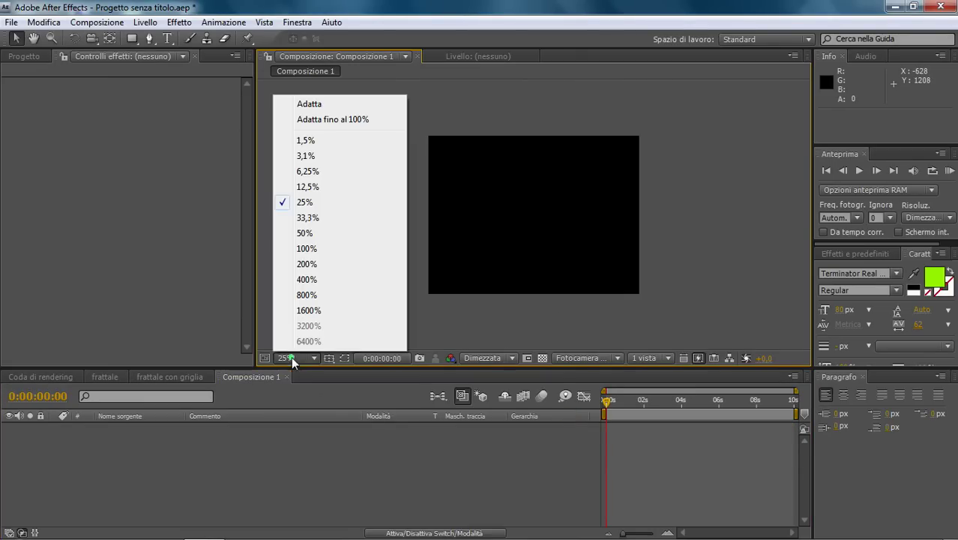
pyautogui.click(311, 102)
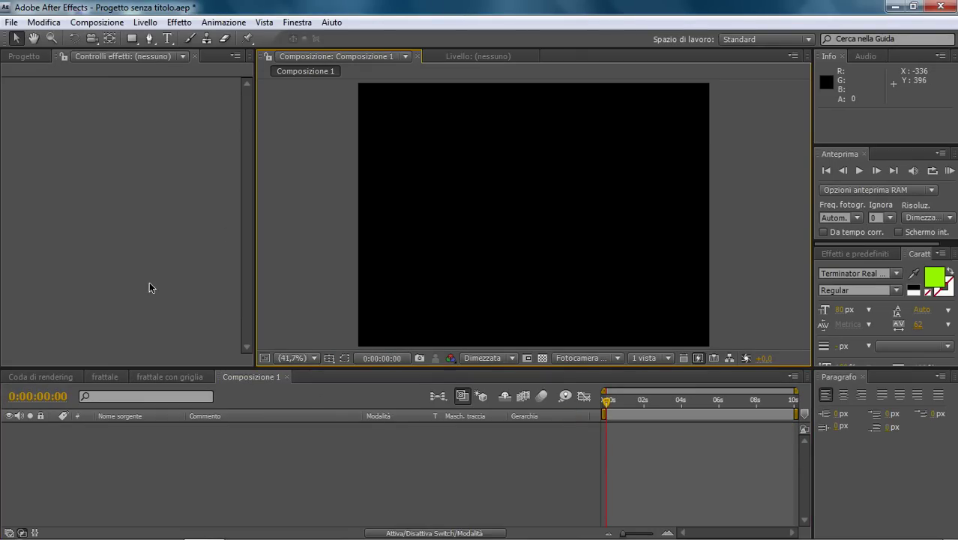
pyautogui.click(30, 58)
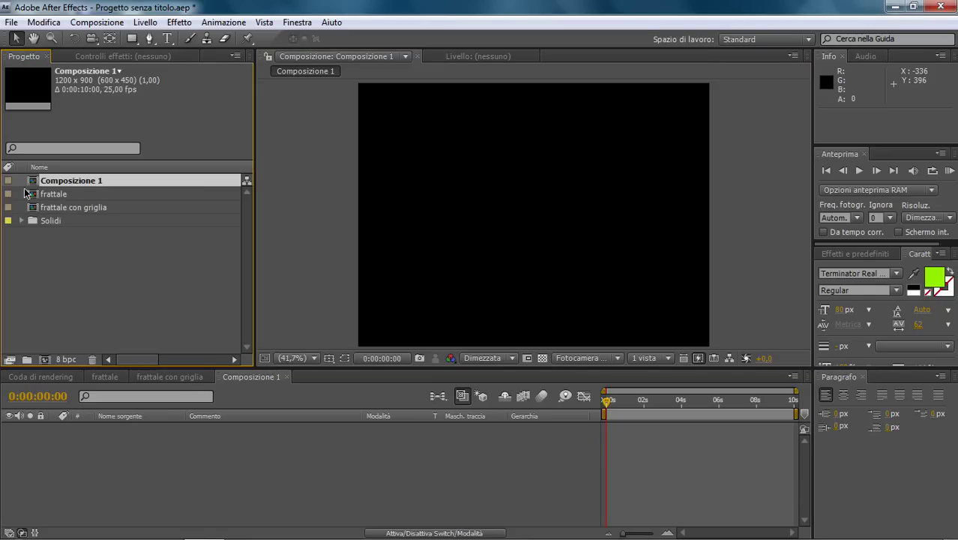
pyautogui.moveTo(43, 207); pyautogui.dragTo(97, 438)
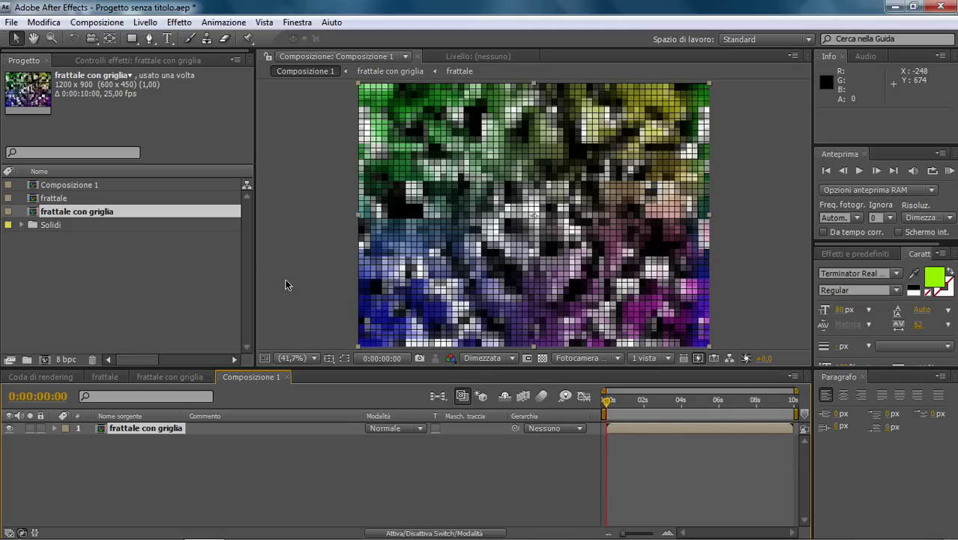
# Apply the CC Sphere effect from the Perspective group to the frattale con griglia layer
pyautogui.click(180, 22)
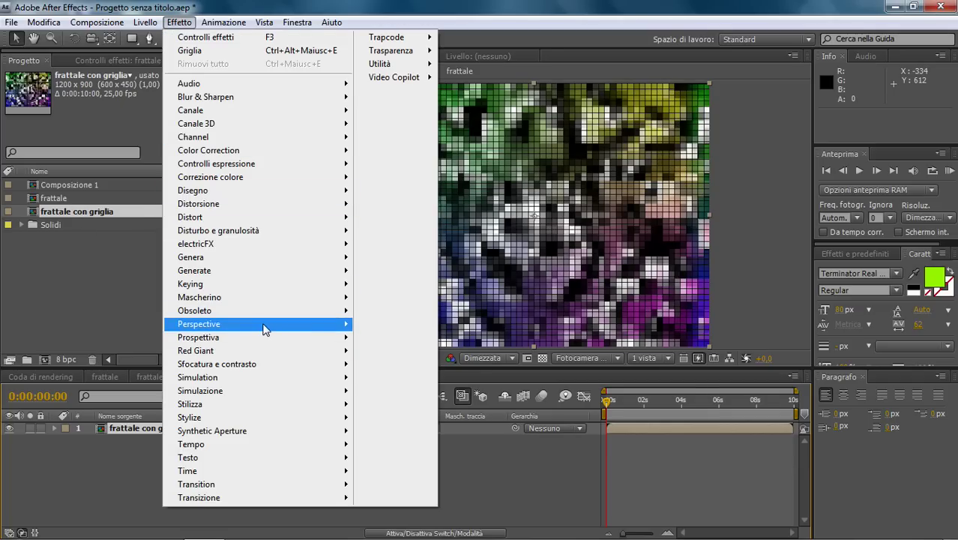
pyautogui.moveTo(316, 327)
pyautogui.click(394, 341)
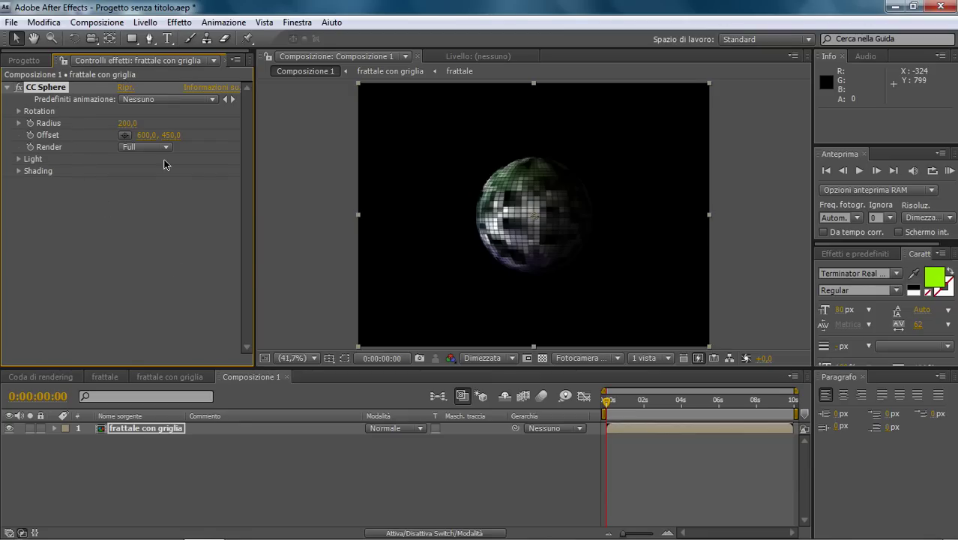
# Set the CC Sphere radius to 400 and its Render option to Outside
pyautogui.moveTo(122, 126); pyautogui.dragTo(195, 126)
pyautogui.click(126, 123)
pyautogui.write('400')
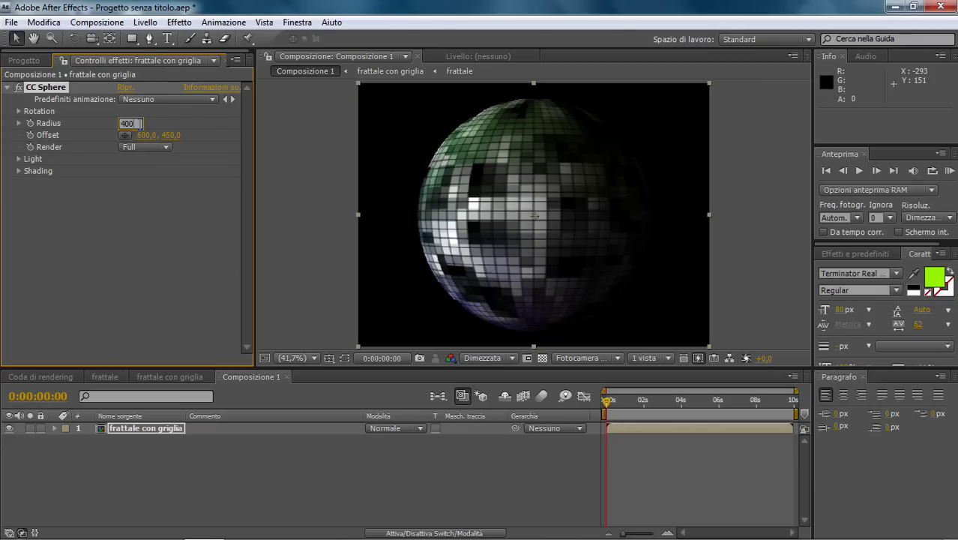
pyautogui.click(176, 127)
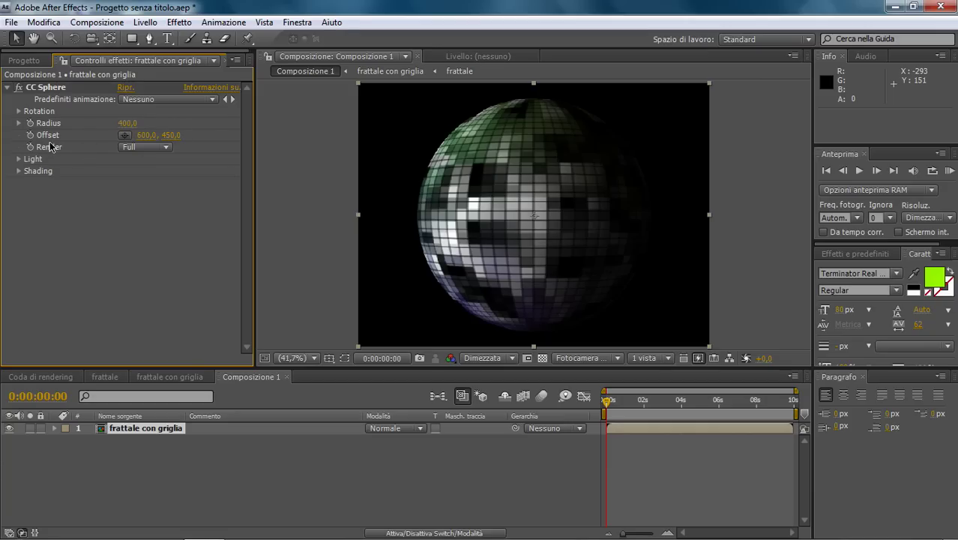
pyautogui.click(165, 148)
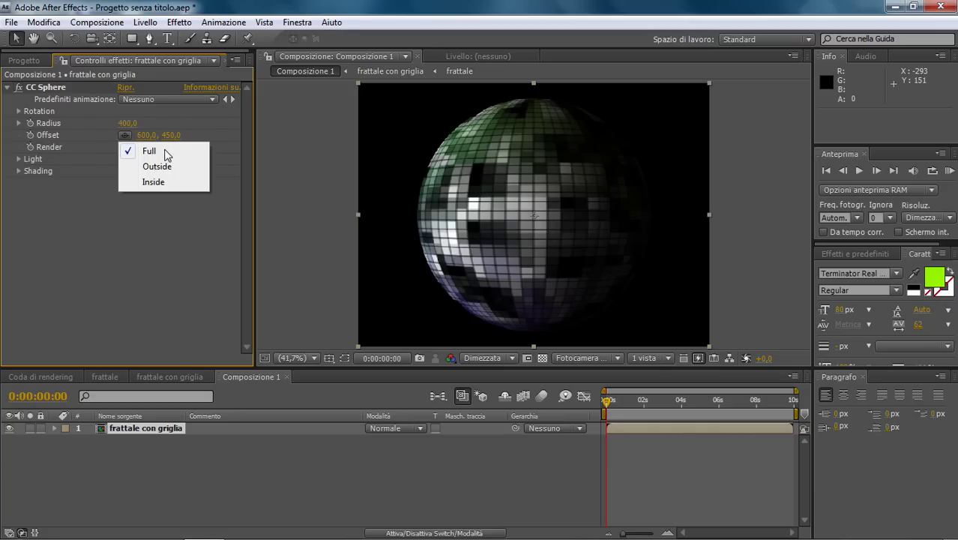
pyautogui.click(168, 166)
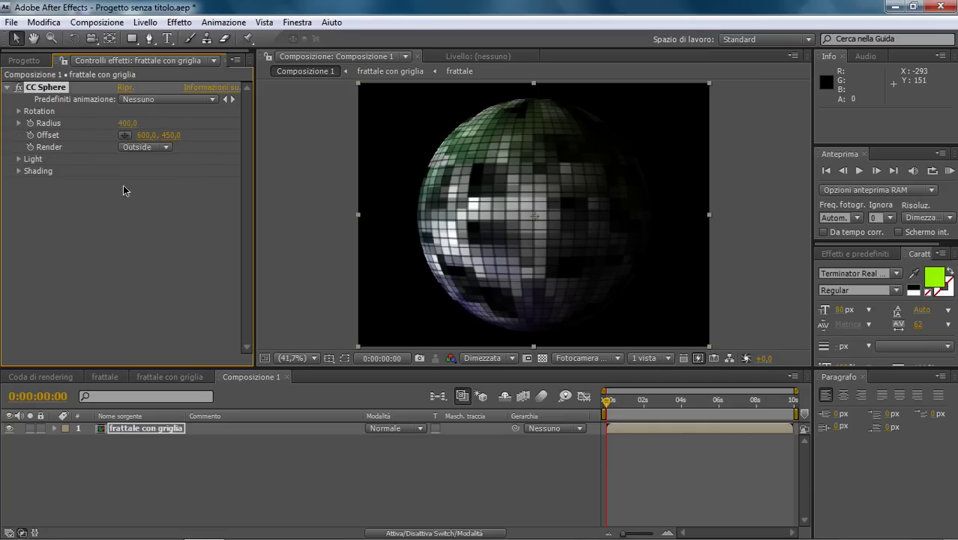
# Animate the sphere's Rotation Y from a keyframe of 0° at the first frame to 400° at 0:00:09:24
pyautogui.click(19, 111)
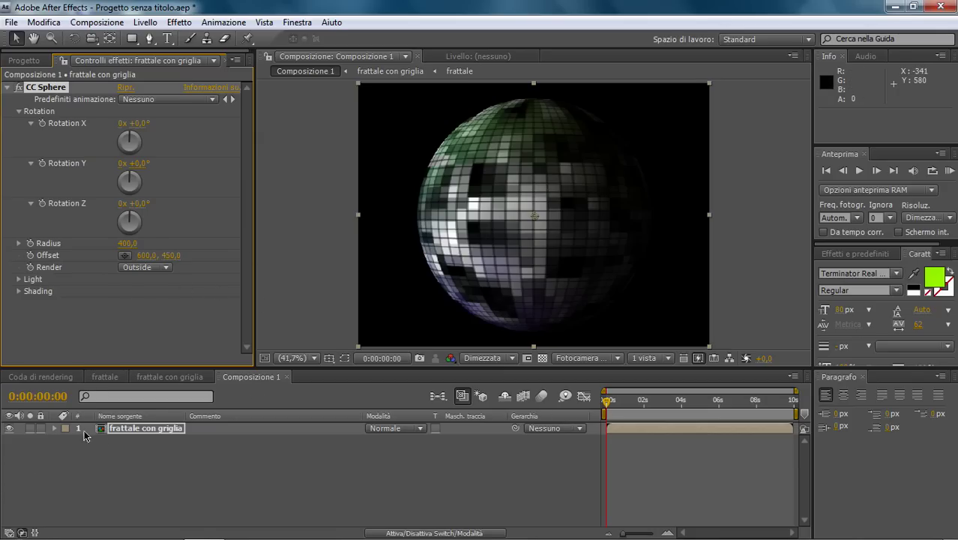
pyautogui.click(41, 167)
pyautogui.moveTo(606, 400); pyautogui.dragTo(793, 400)
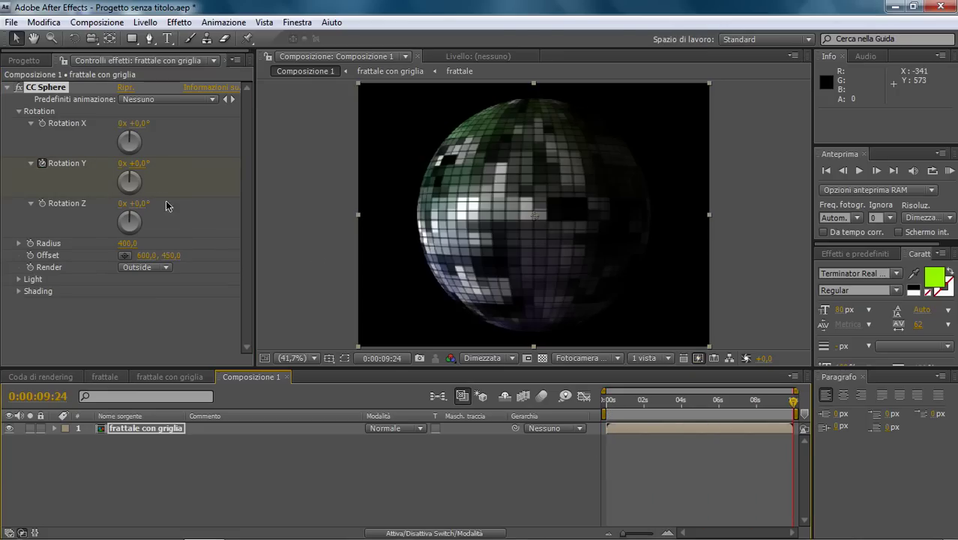
pyautogui.click(143, 163)
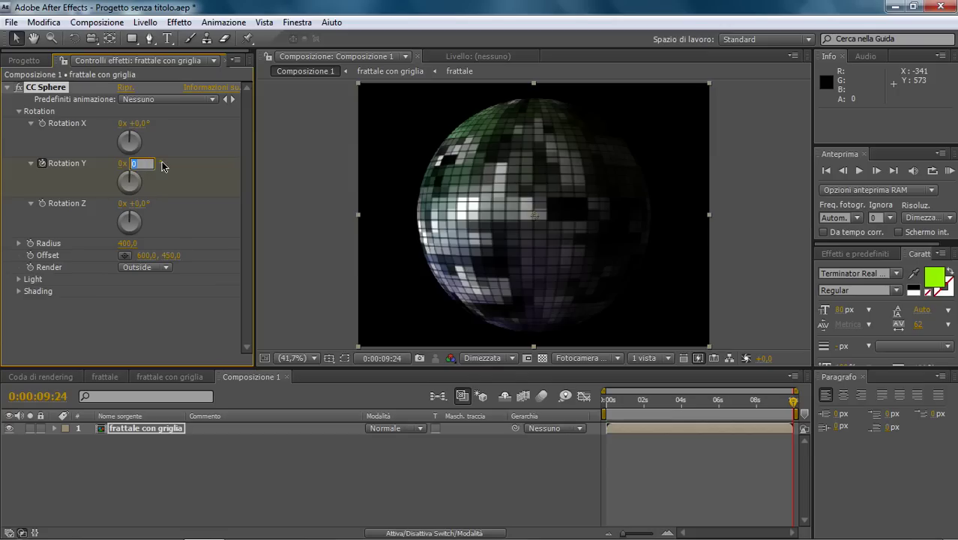
pyautogui.write('400')
pyautogui.click(204, 157)
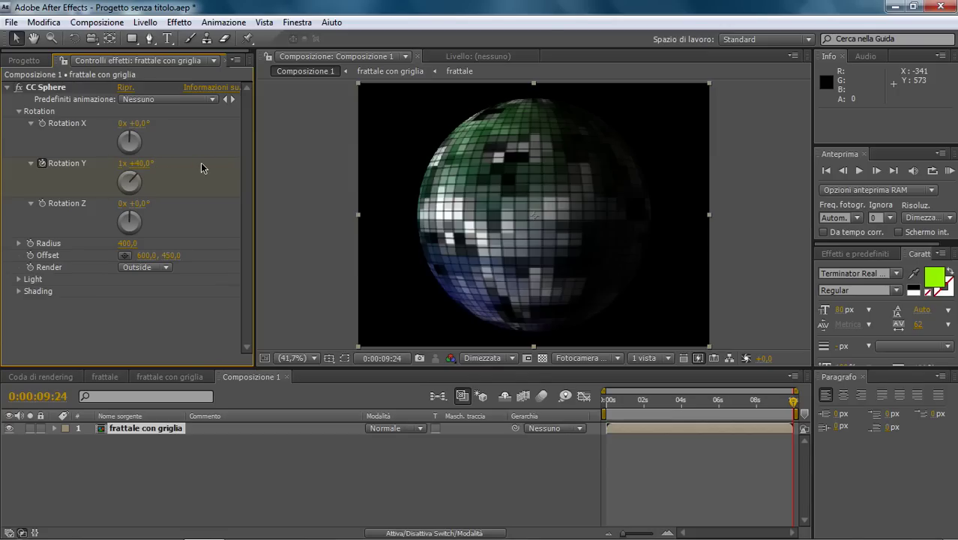
# Preview the rotating sphere animation with a partial RAM preview
pyautogui.click(950, 172)
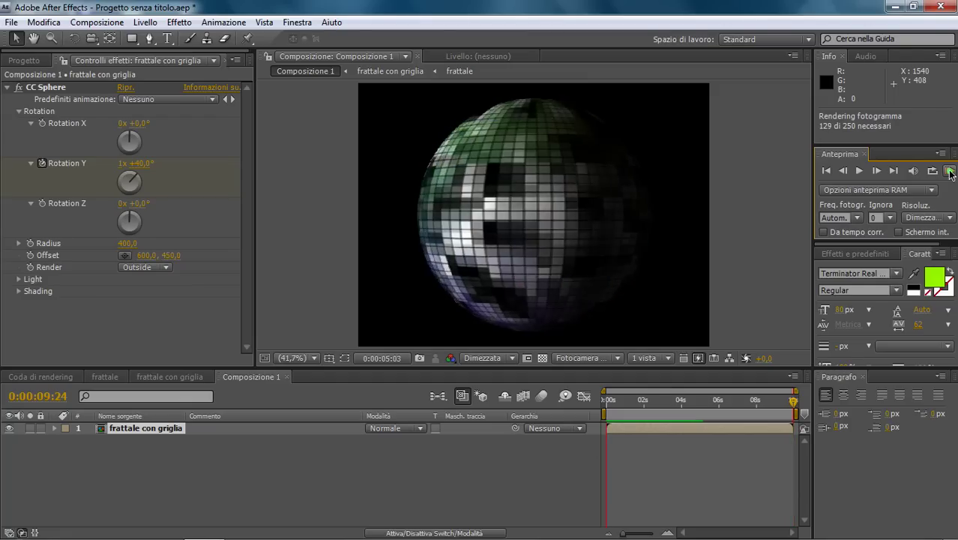
pyautogui.click(950, 172)
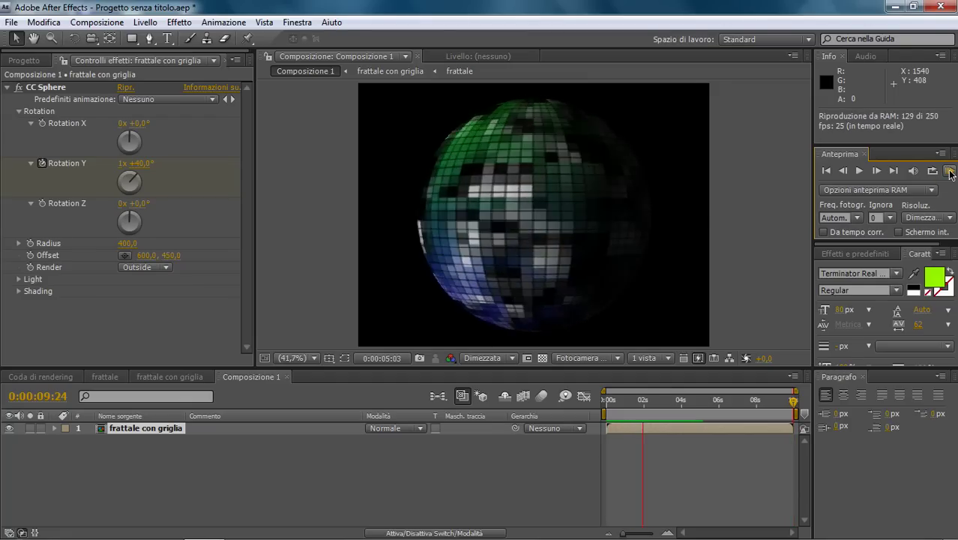
# Set the CC Sphere Light Intensity to 114 and its Light Height to 90
pyautogui.click(950, 171)
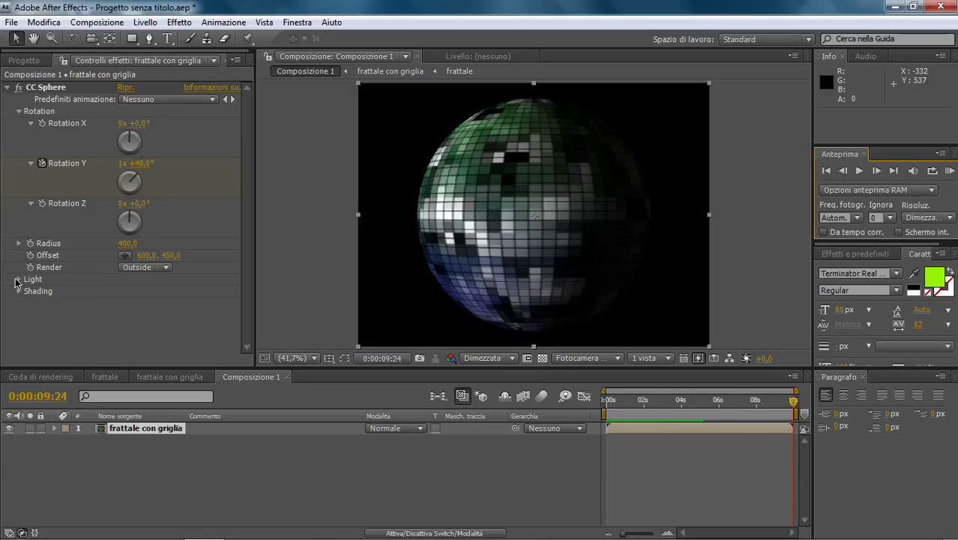
pyautogui.click(18, 279)
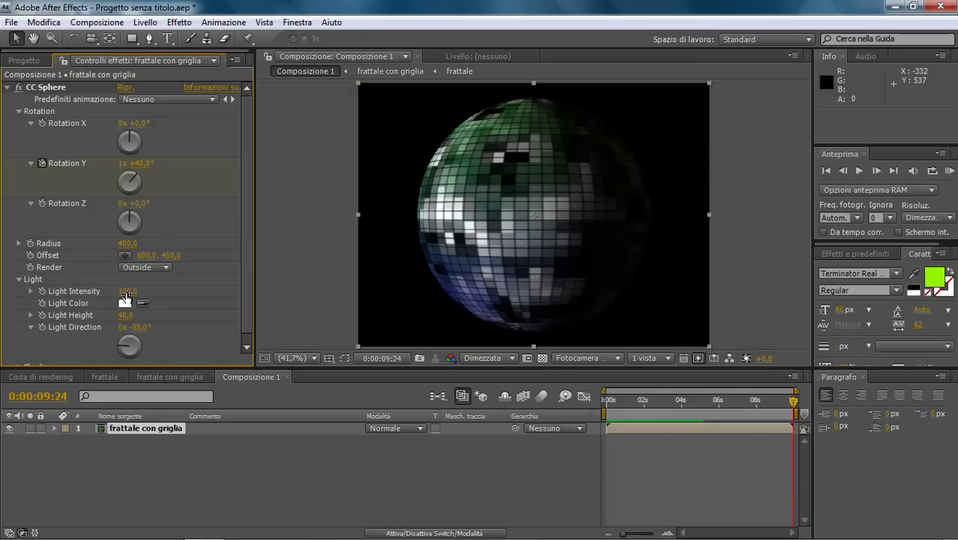
pyautogui.moveTo(126, 291); pyautogui.dragTo(137, 292)
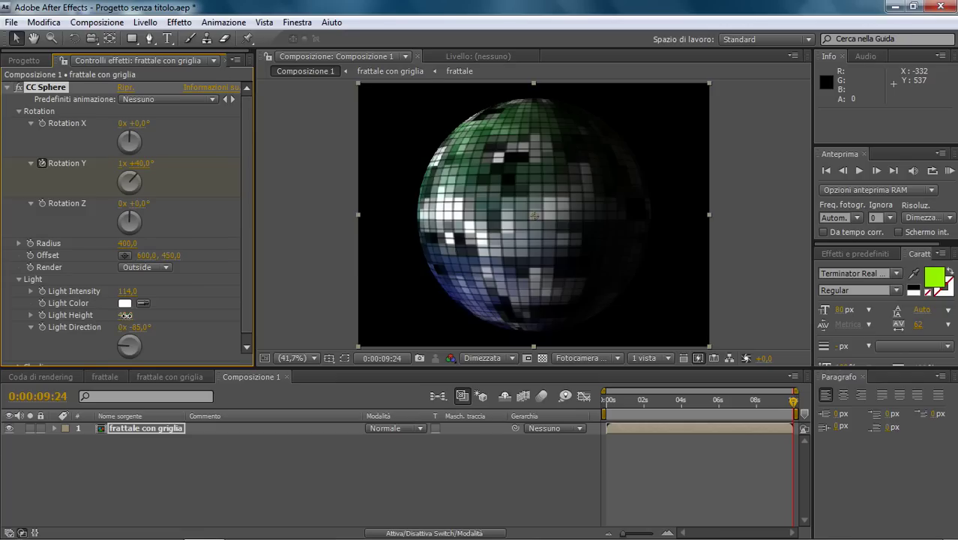
pyautogui.moveTo(123, 315); pyautogui.dragTo(137, 315)
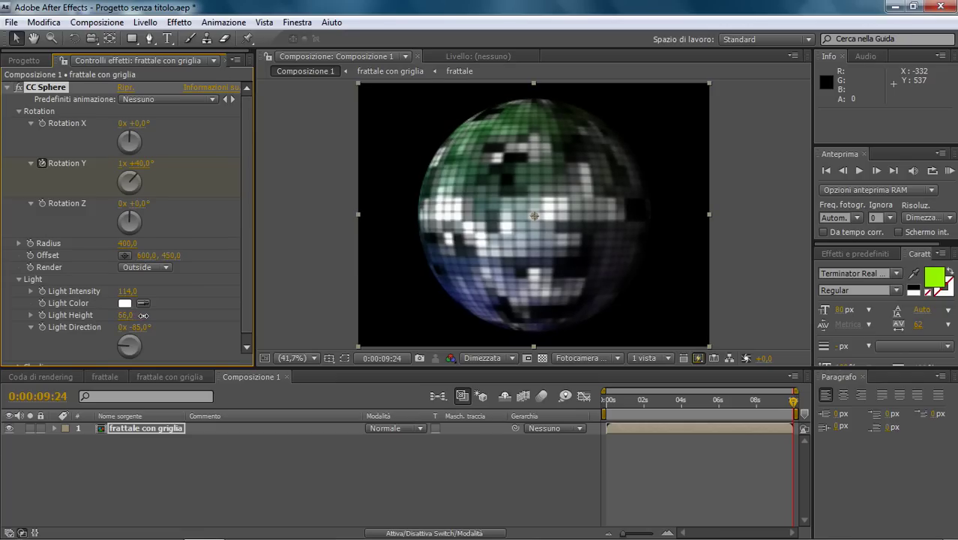
pyautogui.moveTo(143, 315); pyautogui.dragTo(153, 316)
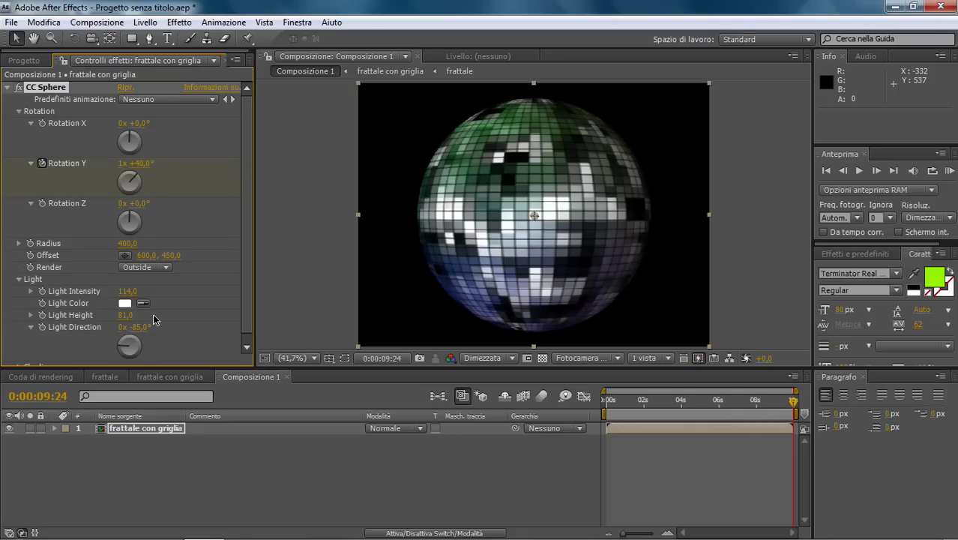
pyautogui.click(126, 315)
pyautogui.write('90')
pyautogui.press('Return')
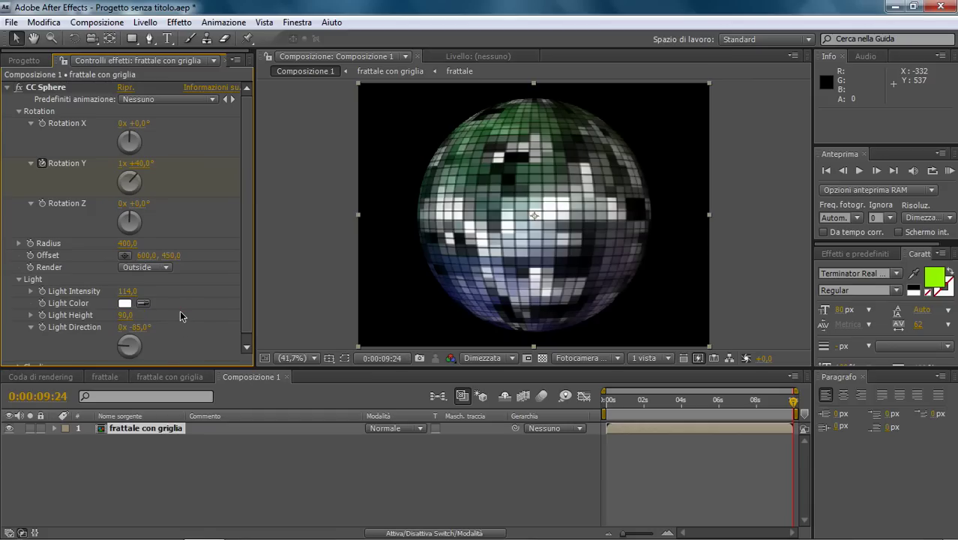
pyautogui.hotkey('ctrl', '`')
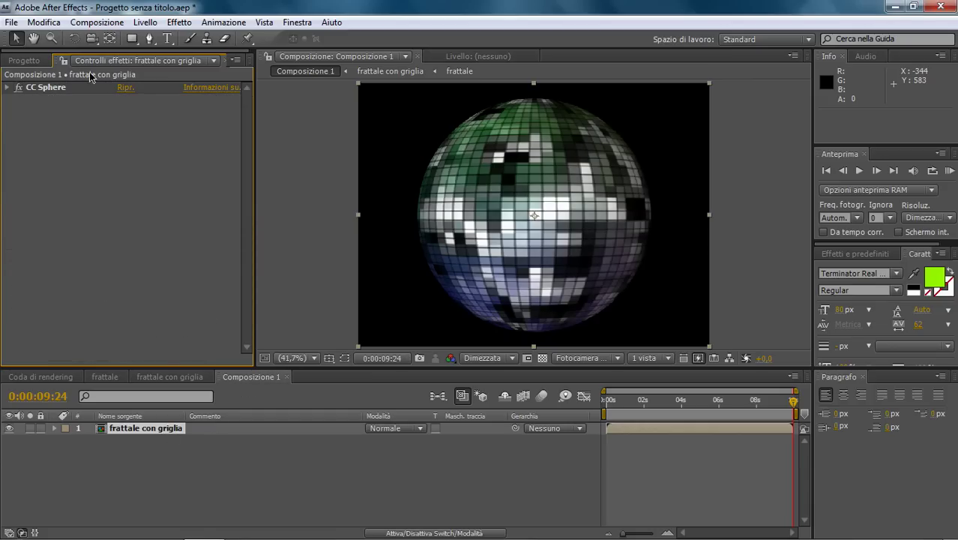
# Rename the current composition, Composizione 1, as palla in its composition settings
pyautogui.click(96, 22)
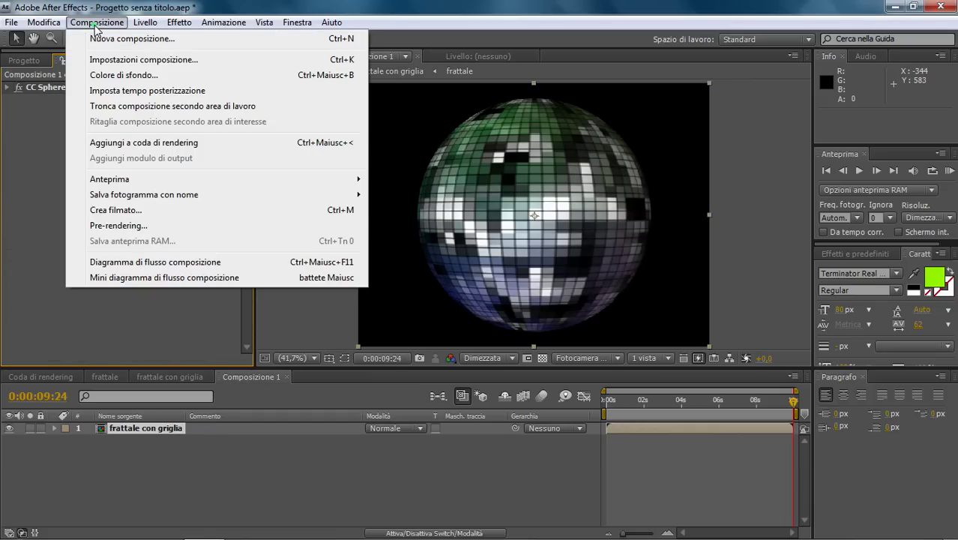
pyautogui.click(123, 60)
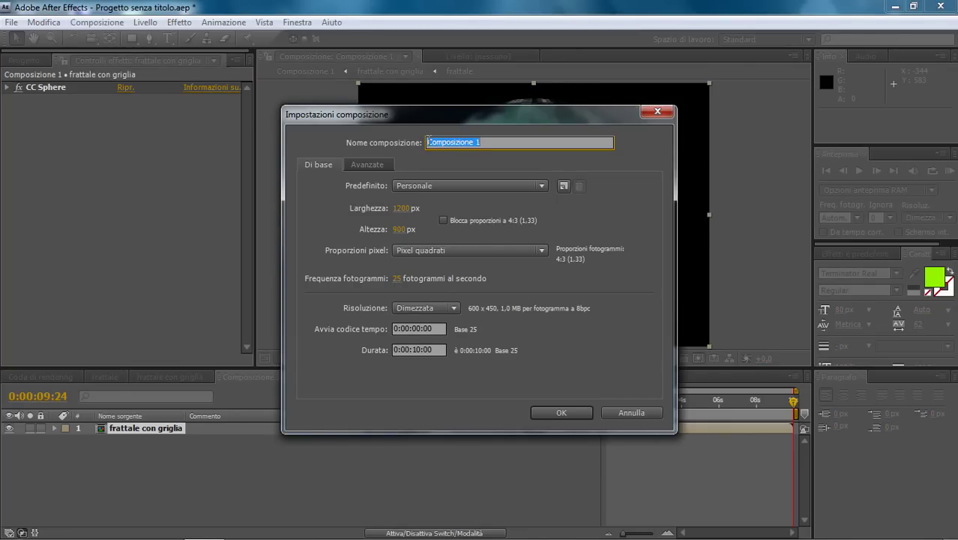
pyautogui.write('palla')
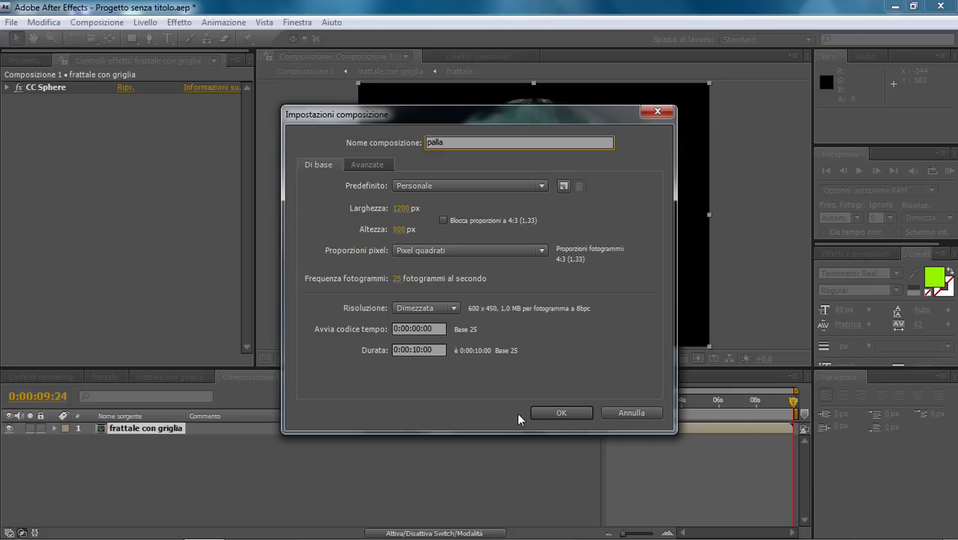
pyautogui.click(546, 412)
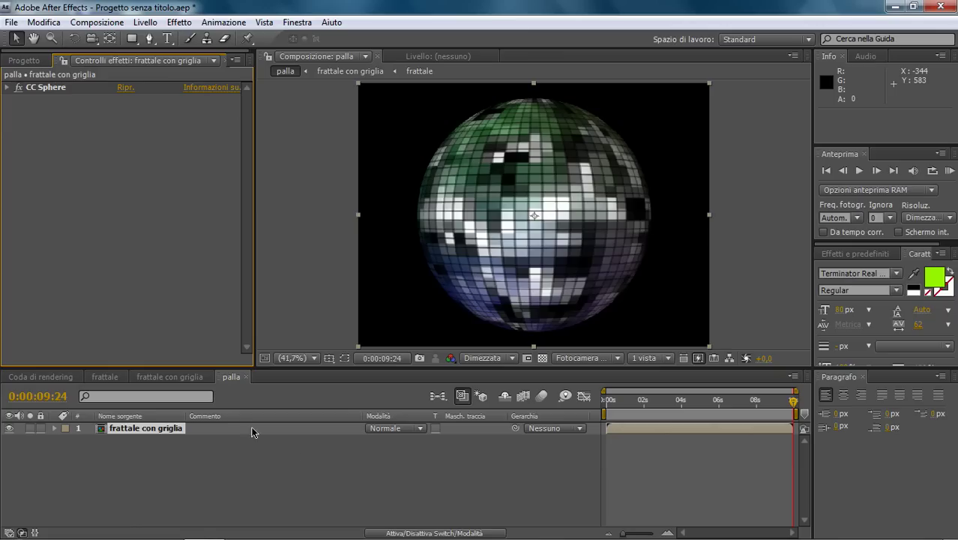
# Create a new composition named finale, 1280 px wide and 720 px high
pyautogui.click(96, 23)
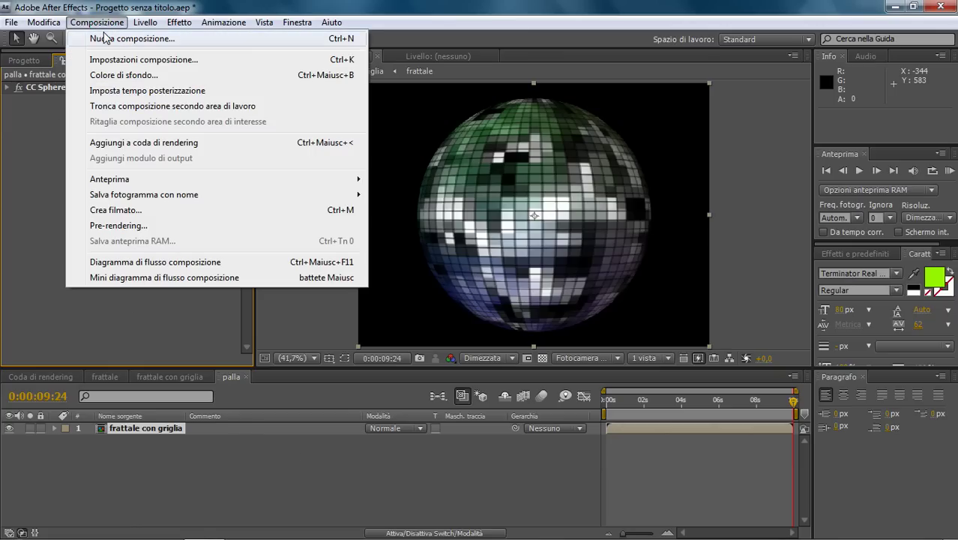
pyautogui.click(106, 39)
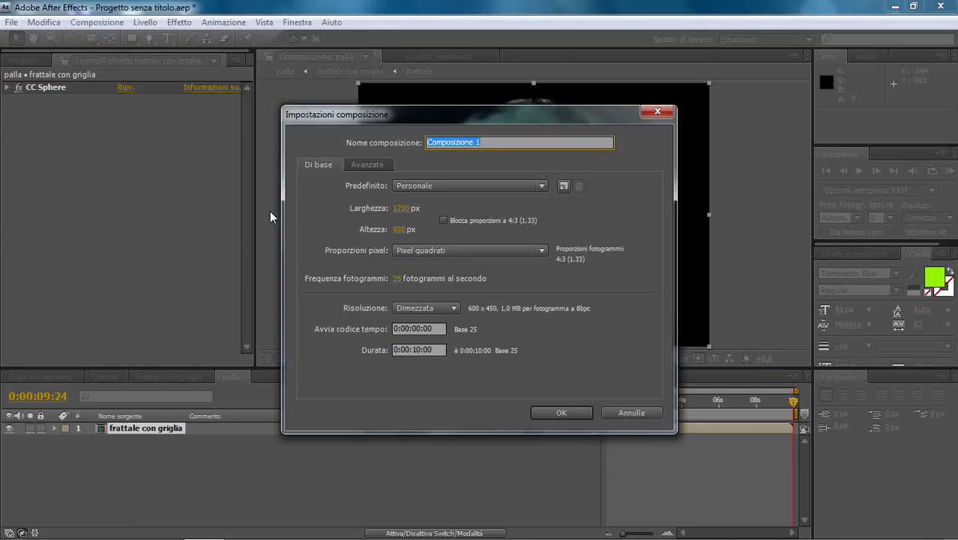
pyautogui.write('finale')
pyautogui.click(399, 211)
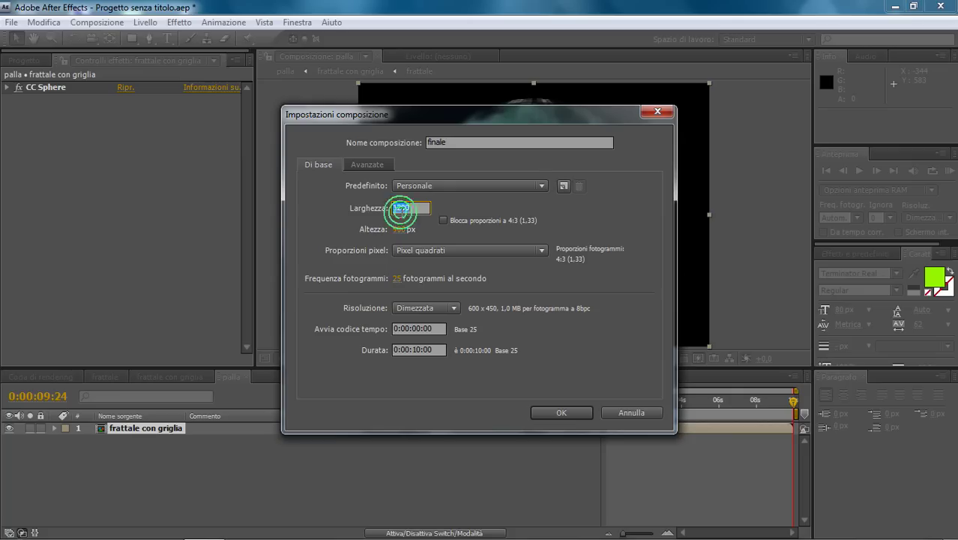
pyautogui.write('1280')
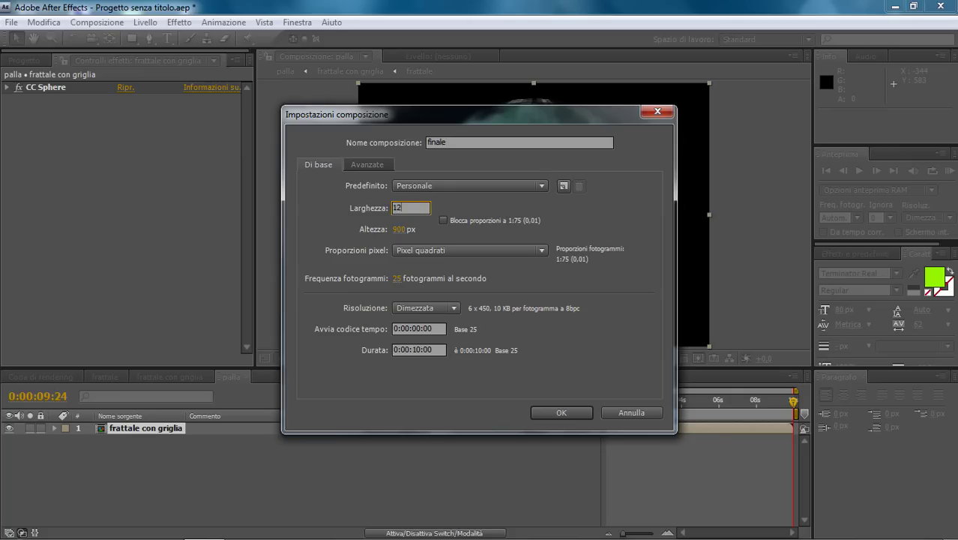
pyautogui.click(399, 229)
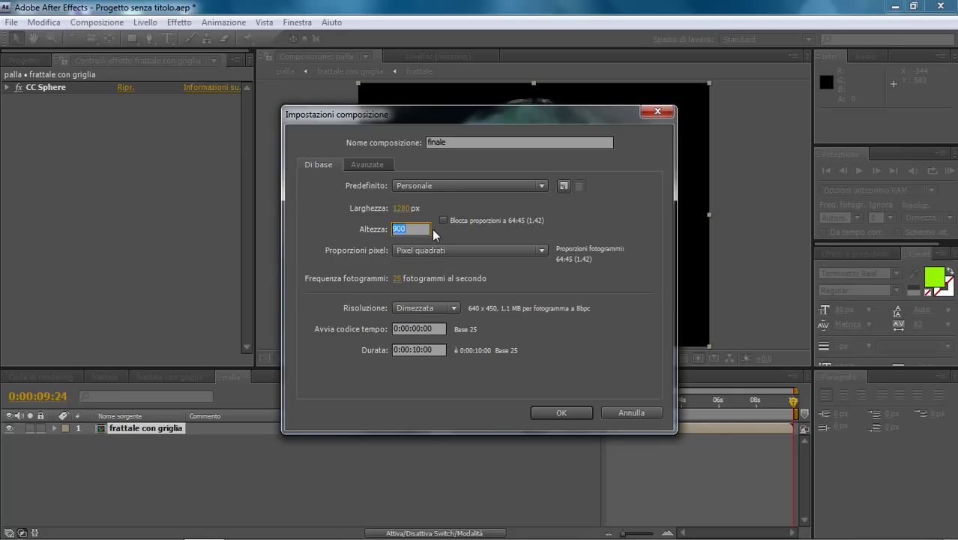
pyautogui.write('720')
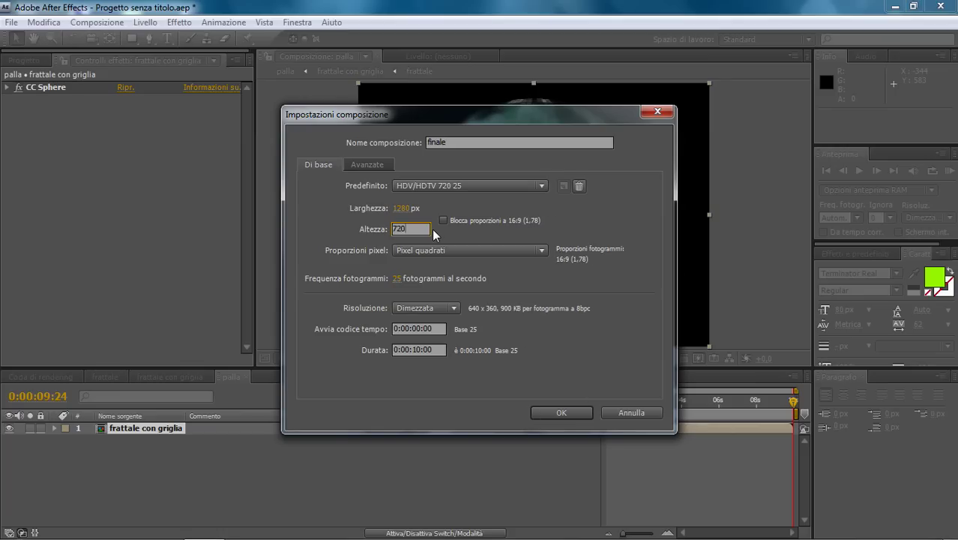
pyautogui.click(561, 413)
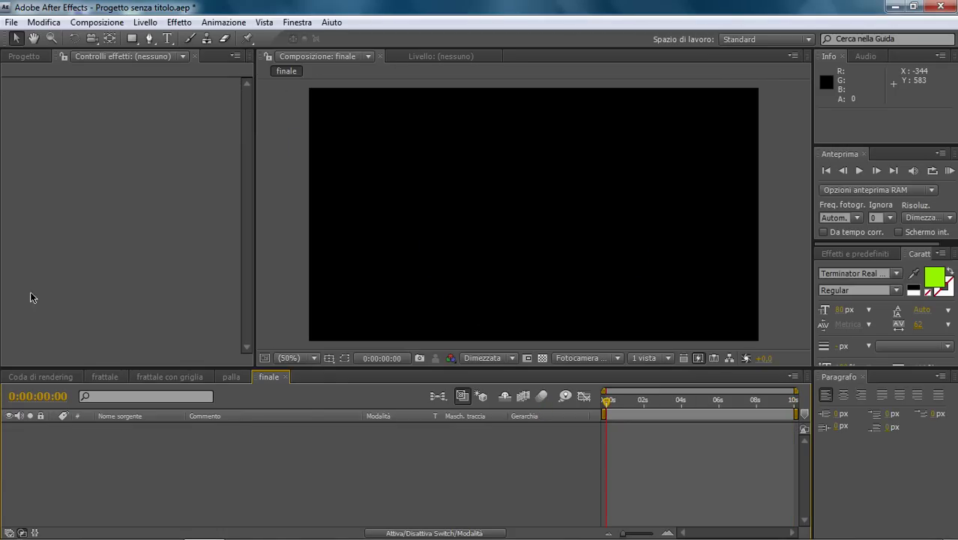
# Add the palla composition to finale as a layer and duplicate that layer
pyautogui.click(23, 56)
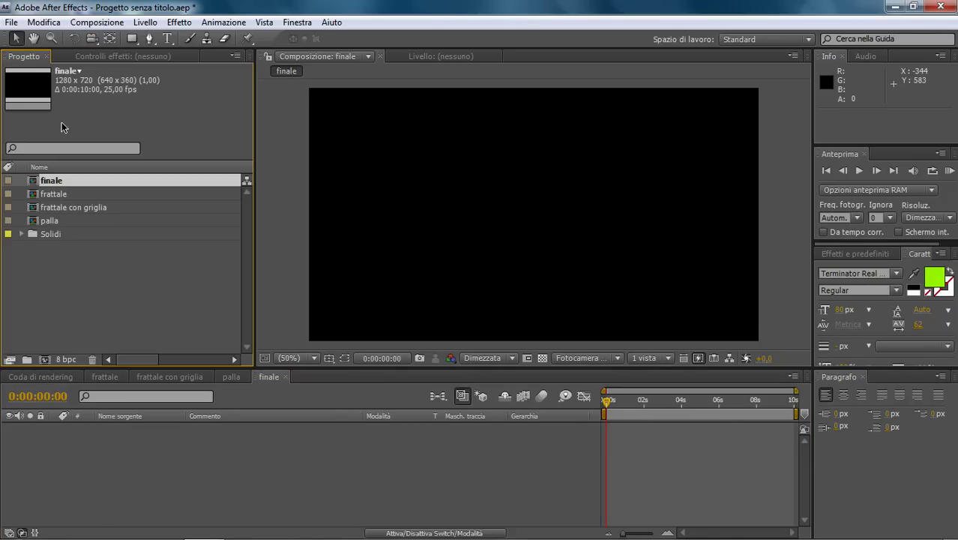
pyautogui.moveTo(49, 223); pyautogui.dragTo(87, 443)
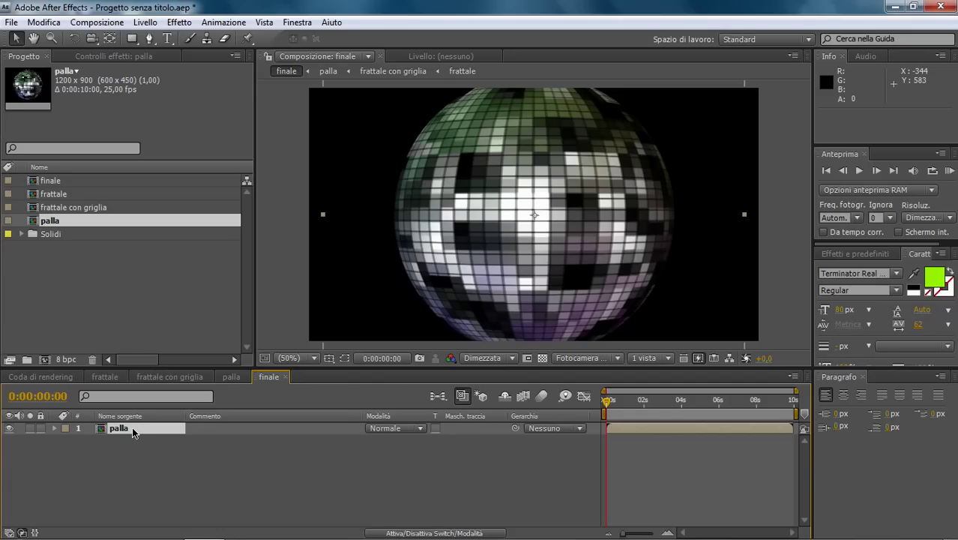
pyautogui.hotkey('ctrl', 'd')
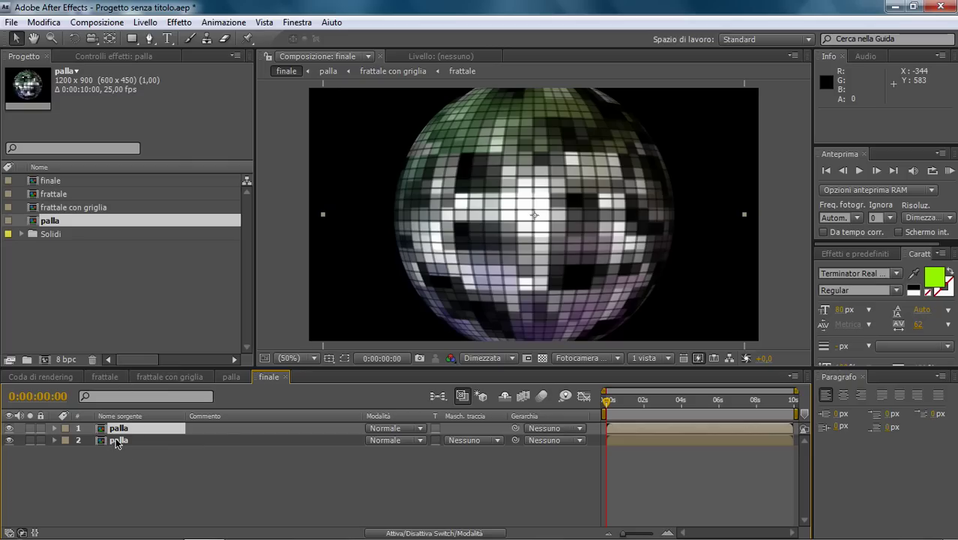
# Scale both palla layers down together to about 72% by 68% so the ball fits inside the frame
pyautogui.click(117, 441)
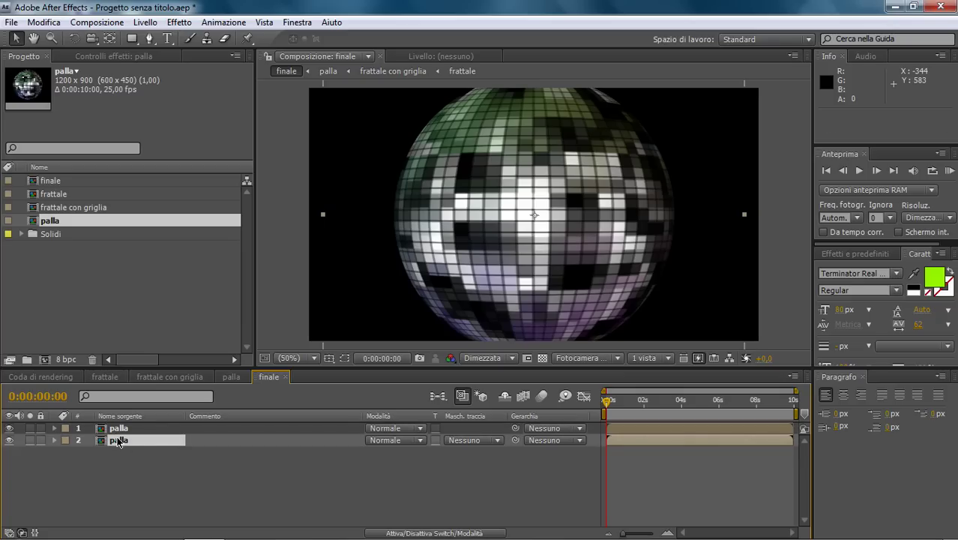
pyautogui.keyDown('shift'); pyautogui.click(118, 431); pyautogui.keyUp('shift')
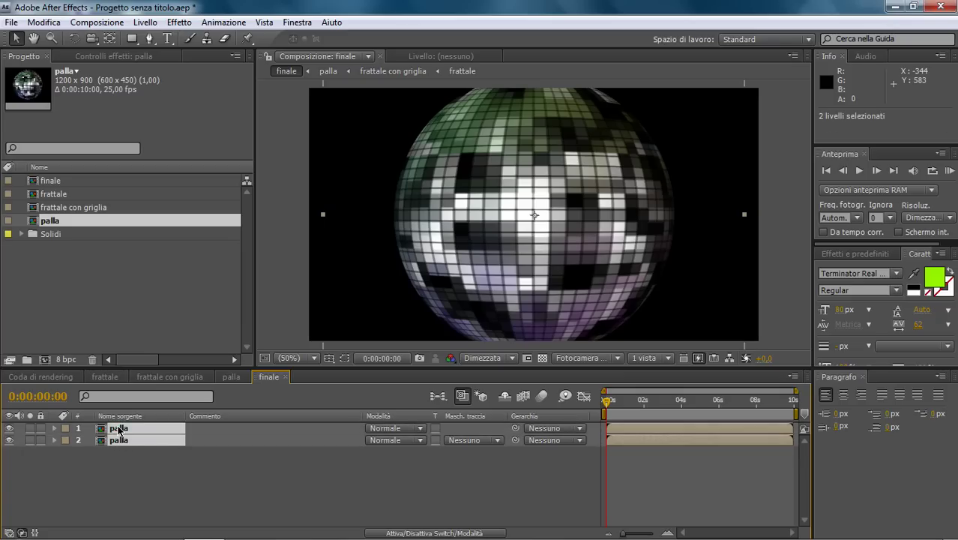
pyautogui.press(',')
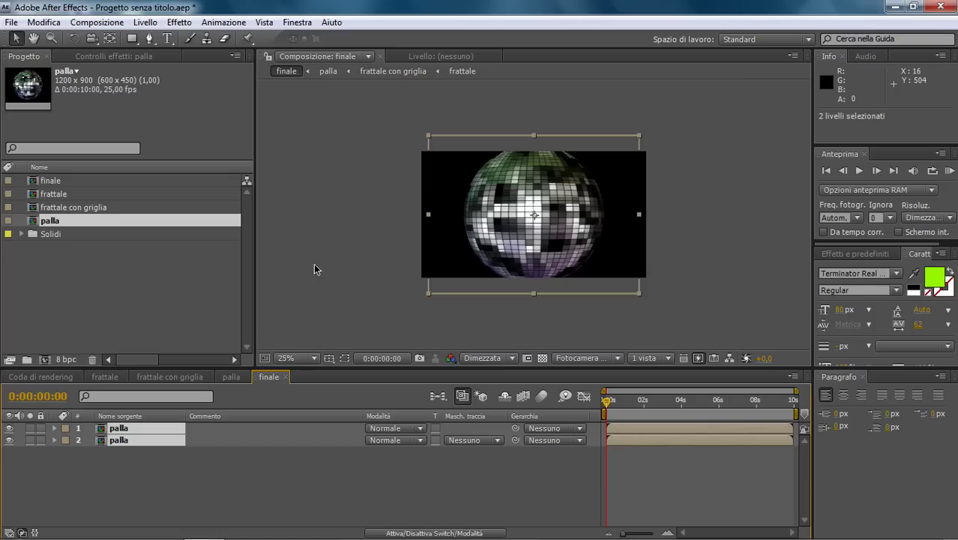
pyautogui.moveTo(428, 293); pyautogui.dragTo(456, 271)
pyautogui.press('.')
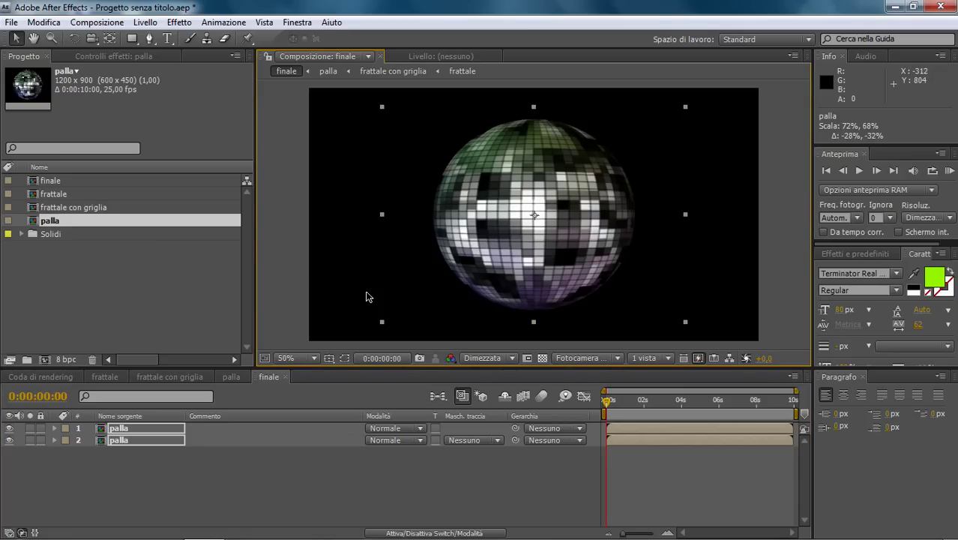
# Set the Rotazione of both palla layers to 13° to tilt the ball
pyautogui.click(54, 439)
pyautogui.click(66, 441)
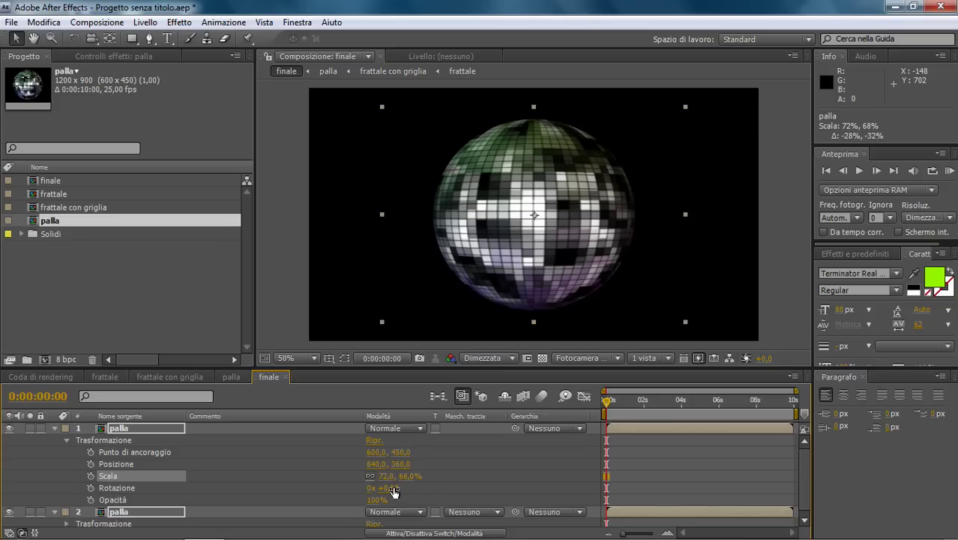
pyautogui.moveTo(393, 491); pyautogui.dragTo(402, 490)
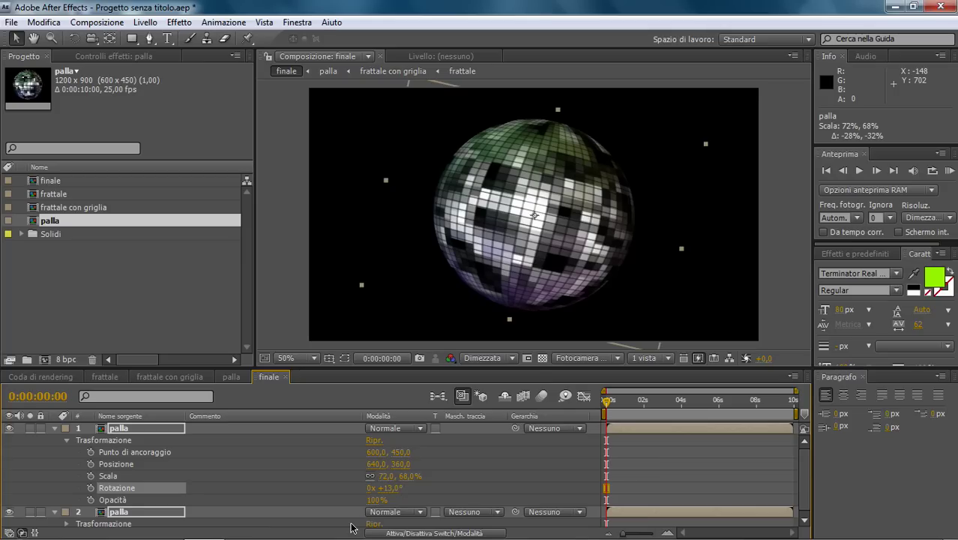
pyautogui.click(54, 433)
pyautogui.click(90, 475)
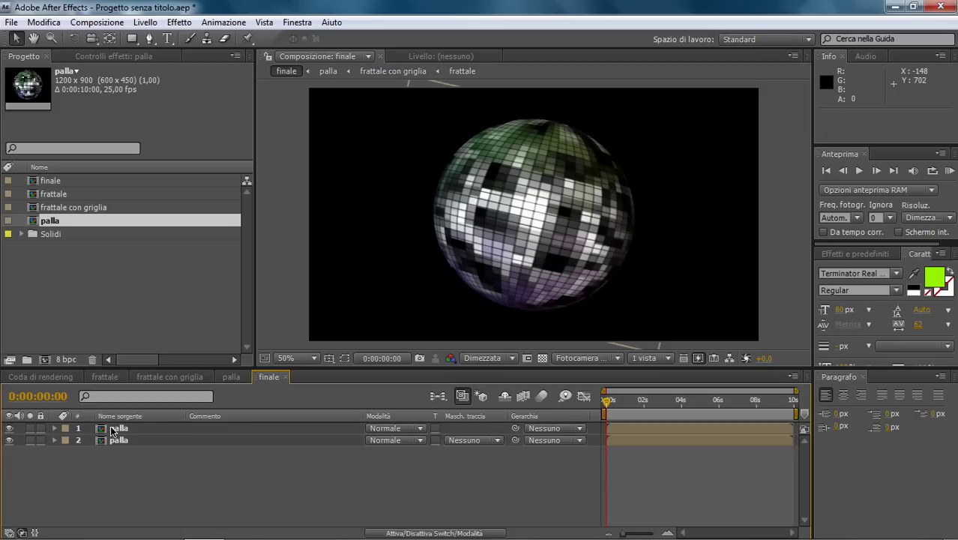
# Apply the Sfocatura riquadri effect to the upper palla layer with a Raggio sfocatura of 50
pyautogui.click(114, 431)
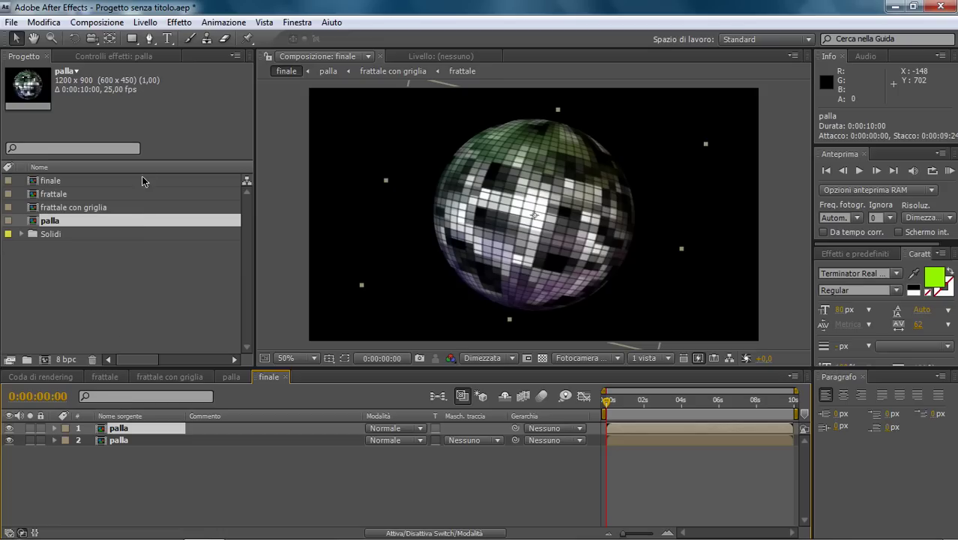
pyautogui.click(177, 23)
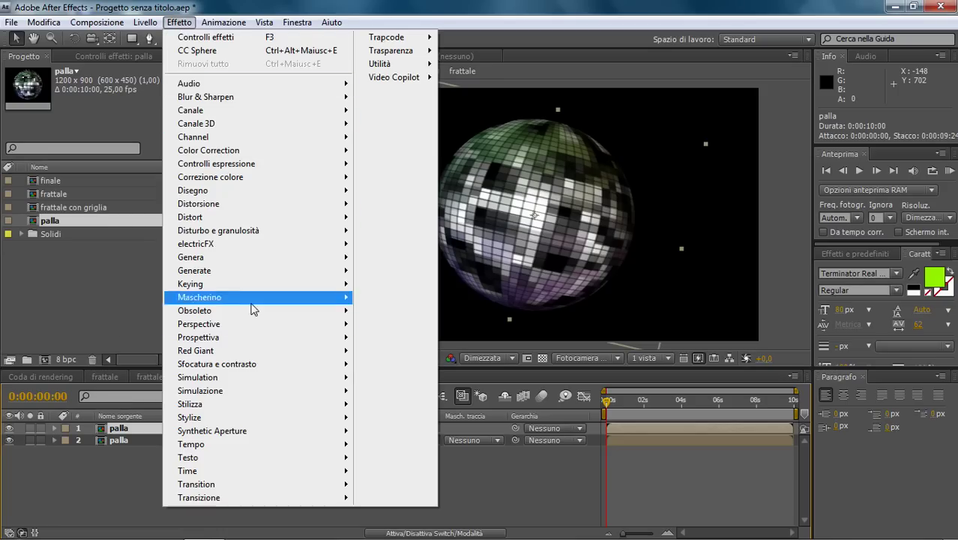
pyautogui.moveTo(268, 366)
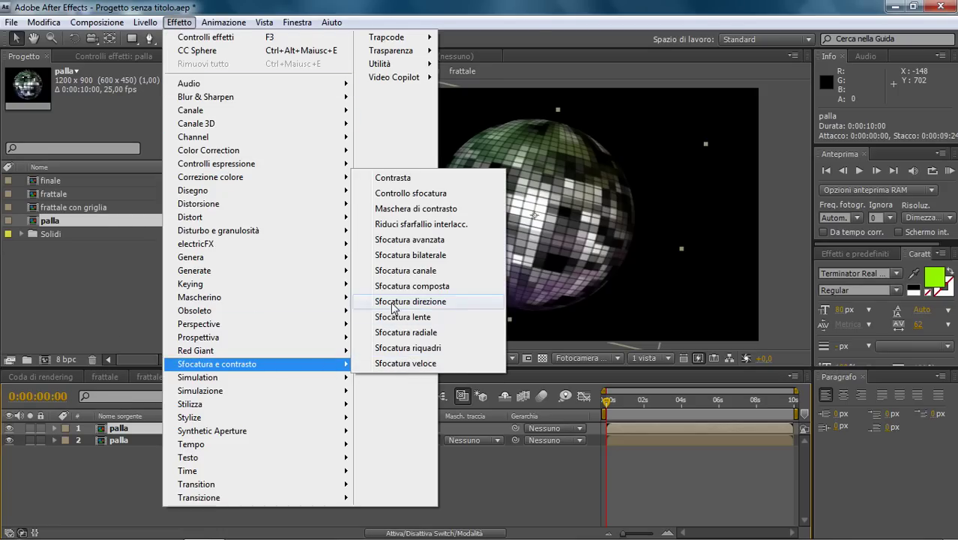
pyautogui.click(408, 347)
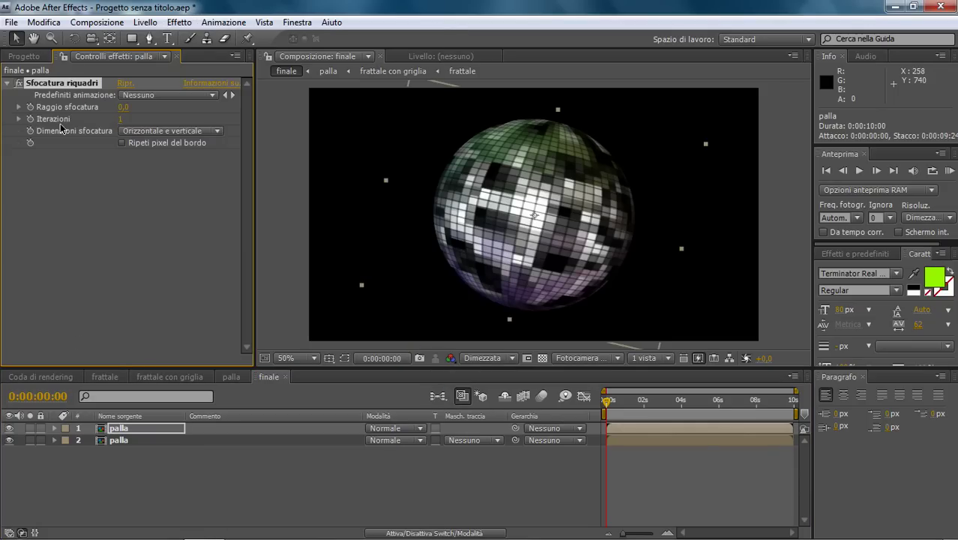
pyautogui.click(122, 107)
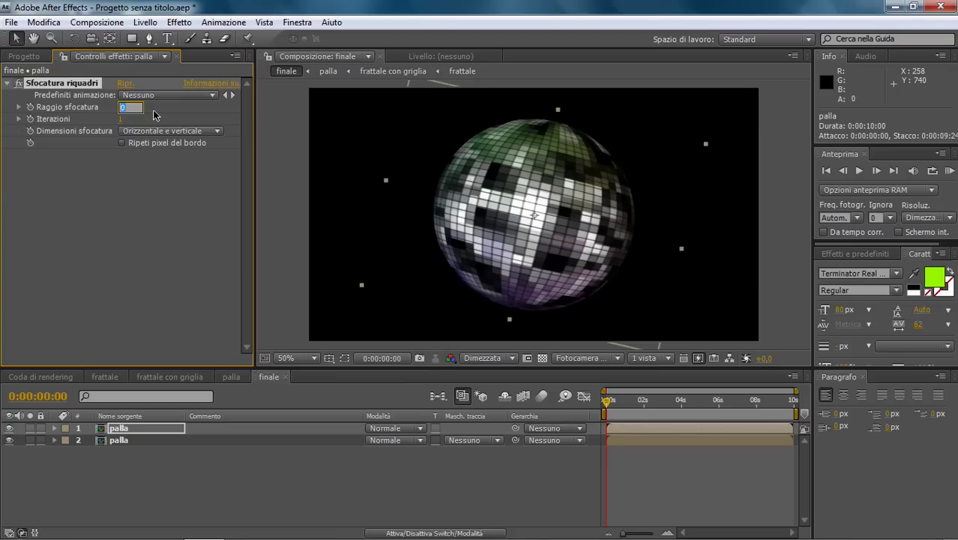
pyautogui.write('50')
pyautogui.click(131, 176)
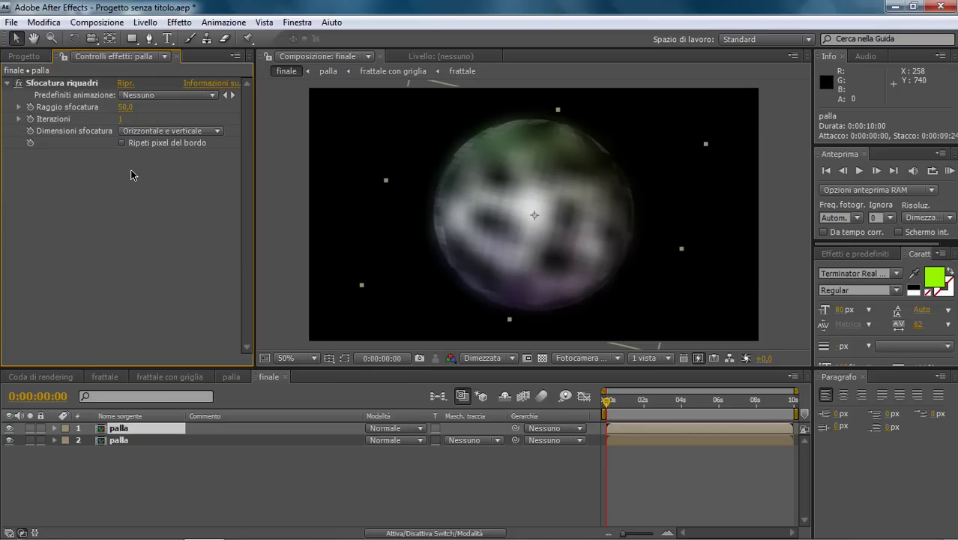
pyautogui.click(121, 119)
pyautogui.write('3')
pyautogui.press('Escape')
pyautogui.hotkey('ctrl', '`')
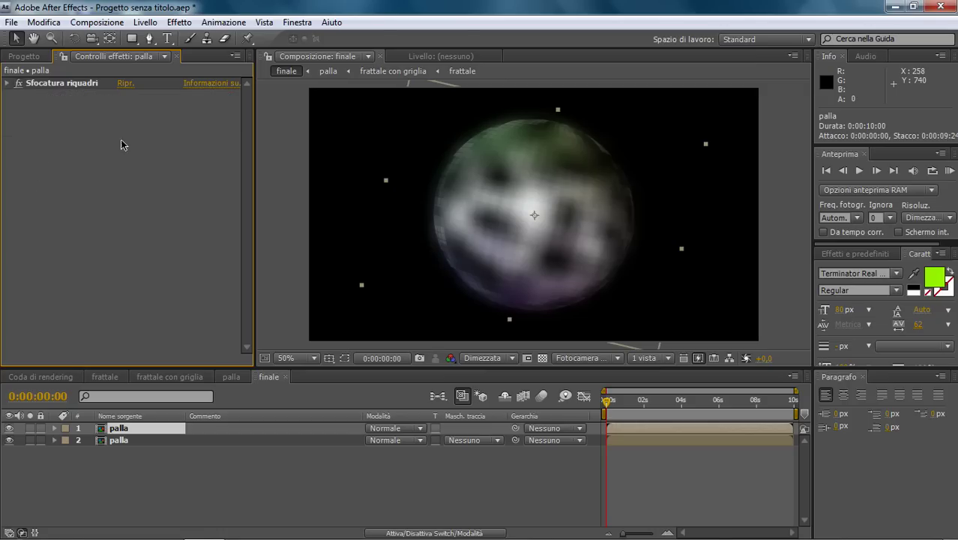
# Apply the Sfumatura a 4 colori effect to the upper palla layer
pyautogui.click(169, 24)
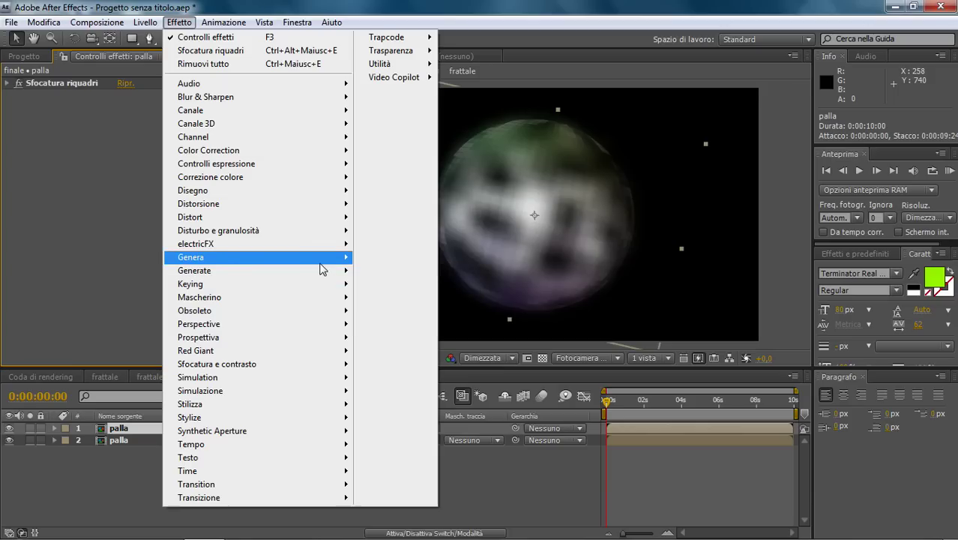
pyautogui.moveTo(321, 267)
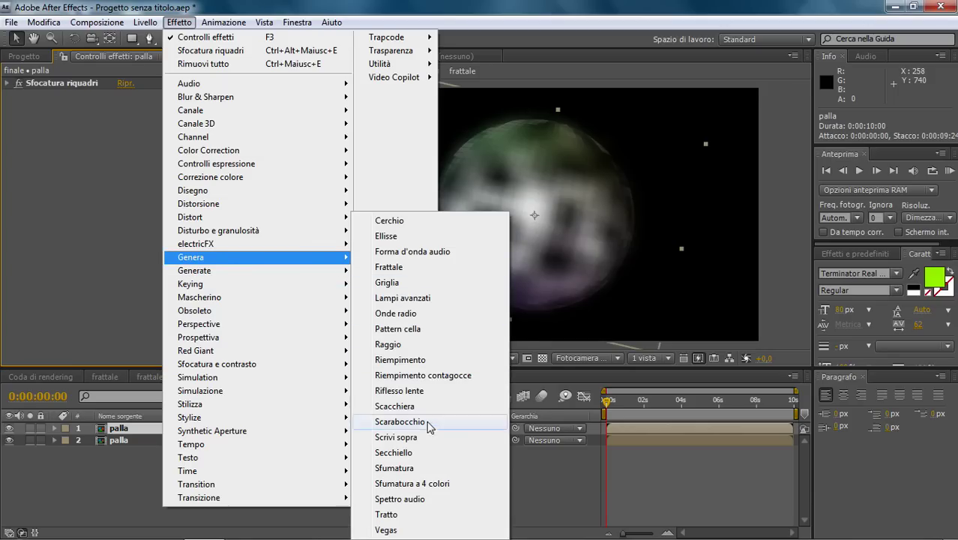
pyautogui.click(413, 484)
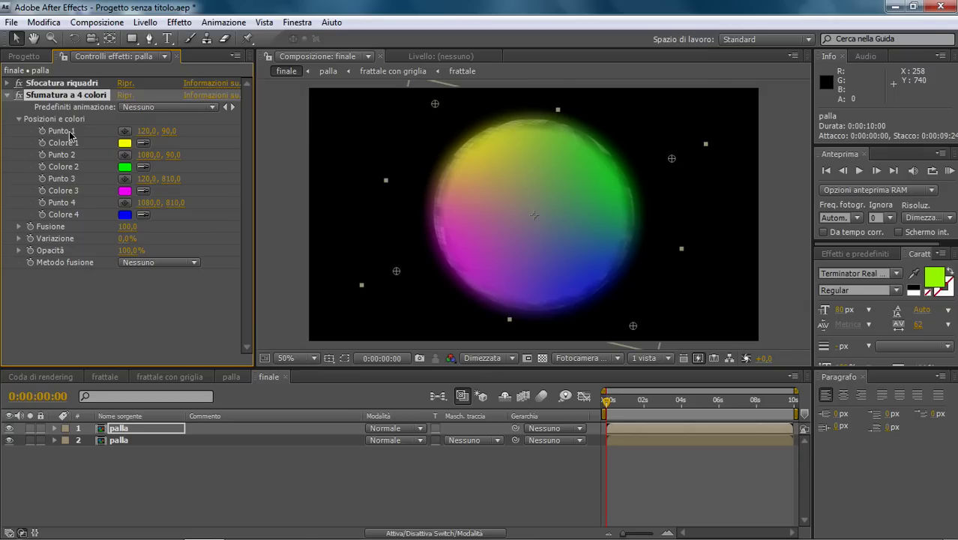
pyautogui.click(8, 95)
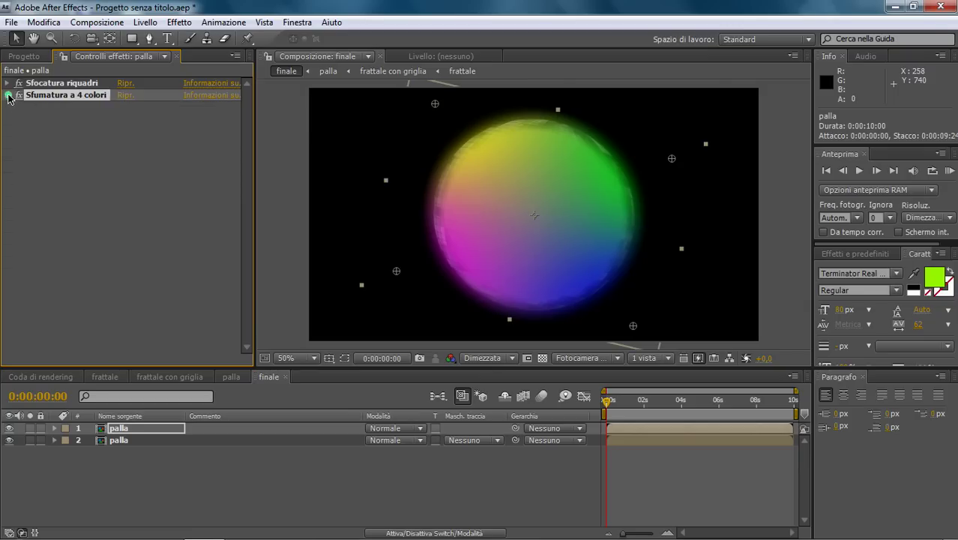
# Apply Tonalità/saturazione with a Saturazione composita of -31 to the upper palla layer and set its blending mode to Luce intensa
pyautogui.click(179, 22)
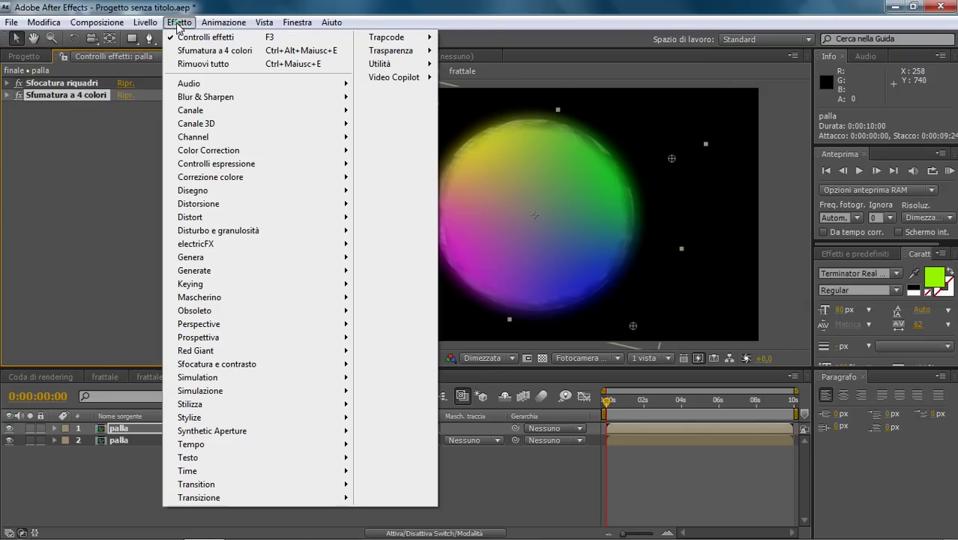
pyautogui.moveTo(256, 177)
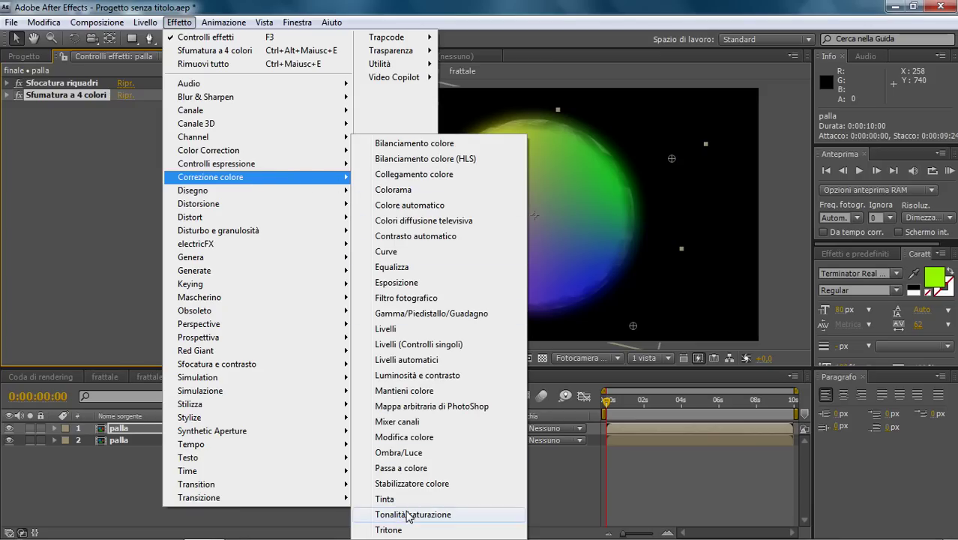
pyautogui.click(409, 514)
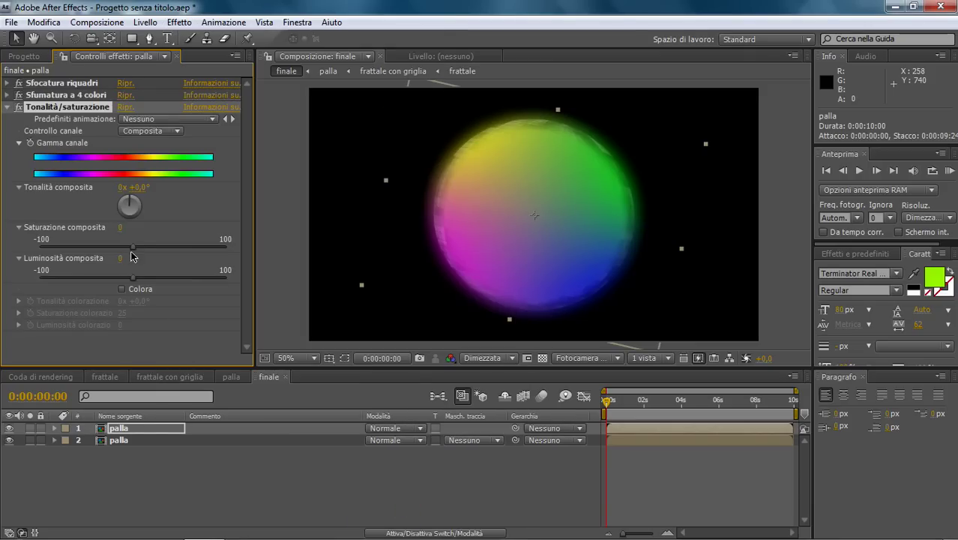
pyautogui.moveTo(132, 250); pyautogui.dragTo(105, 252)
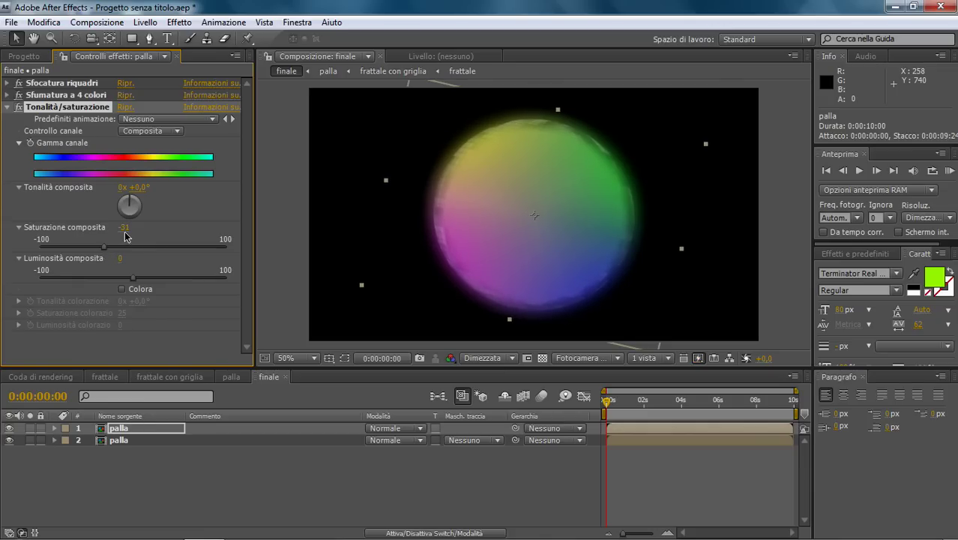
pyautogui.click(124, 234)
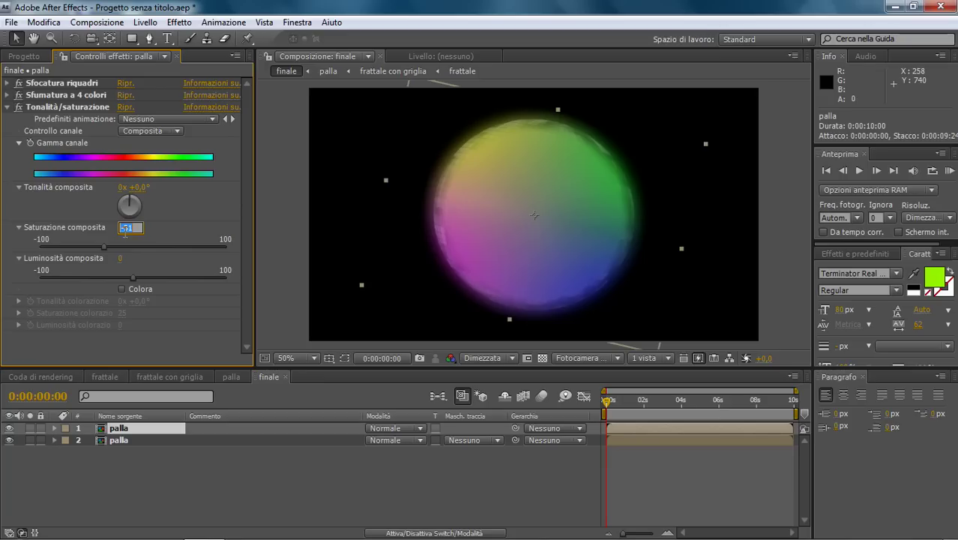
pyautogui.click(209, 227)
pyautogui.click(8, 110)
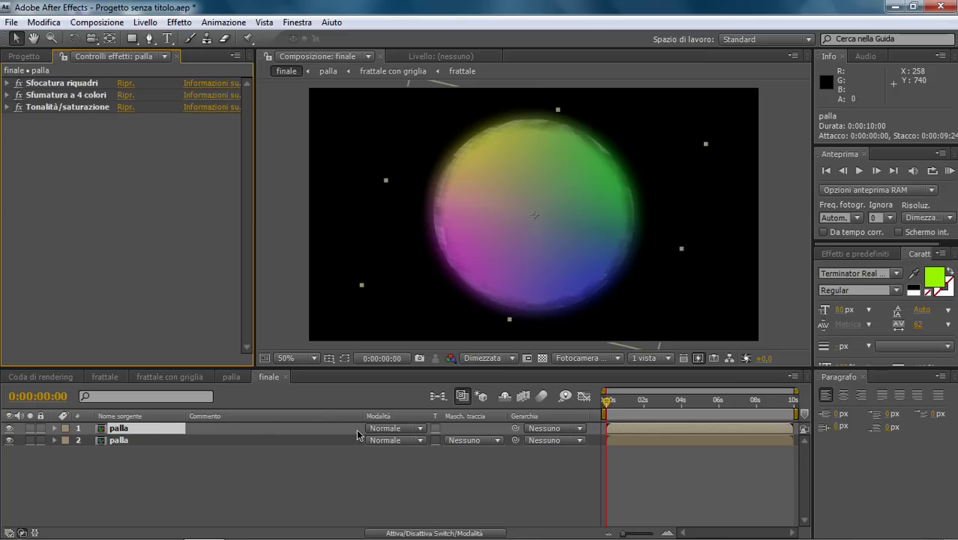
pyautogui.click(420, 428)
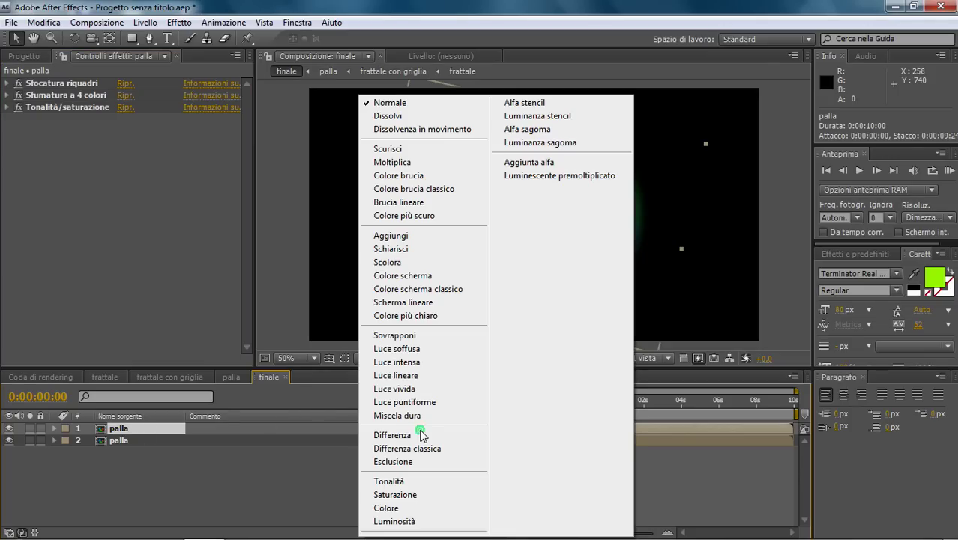
pyautogui.click(406, 363)
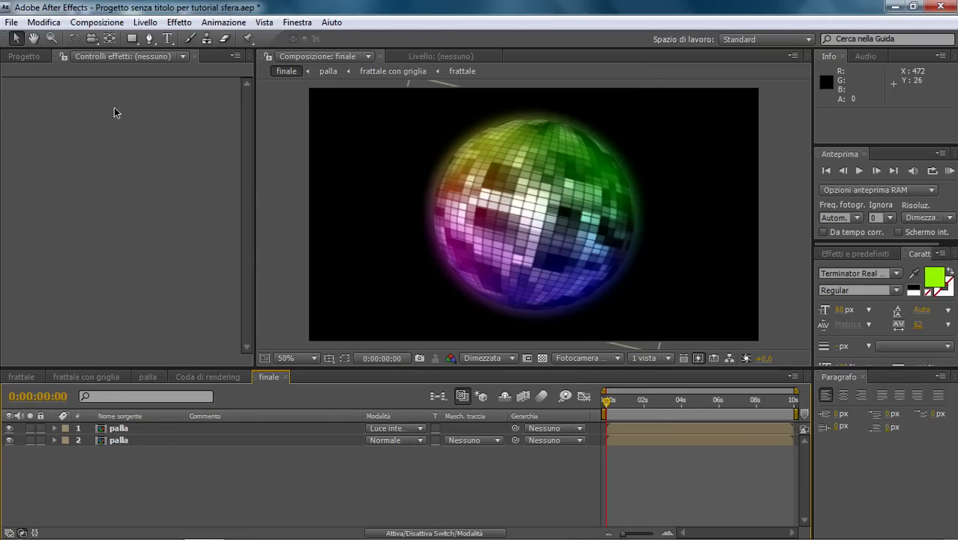
# Add an adjustment layer above the palla layers in finale and rename it shine
pyautogui.click(145, 22)
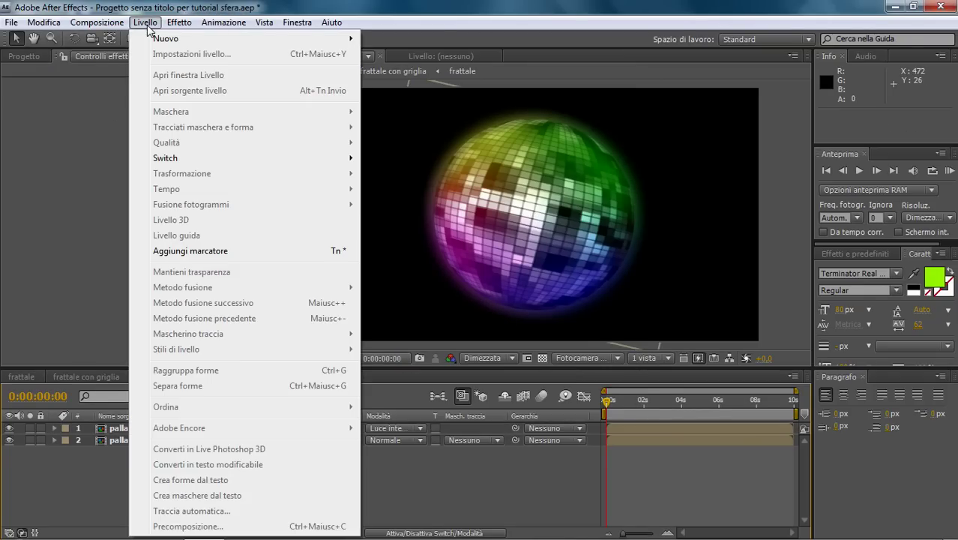
pyautogui.moveTo(276, 43)
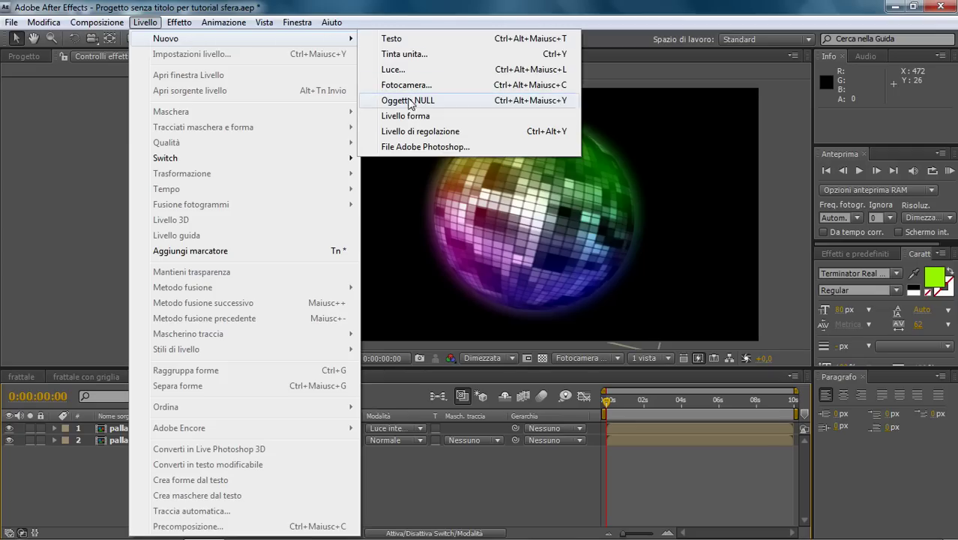
pyautogui.click(414, 132)
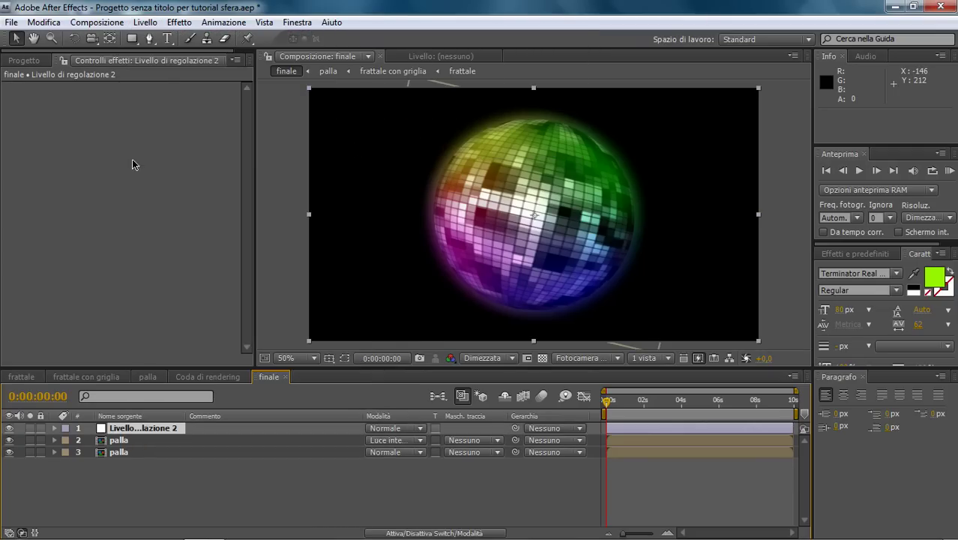
pyautogui.rightClick(141, 429)
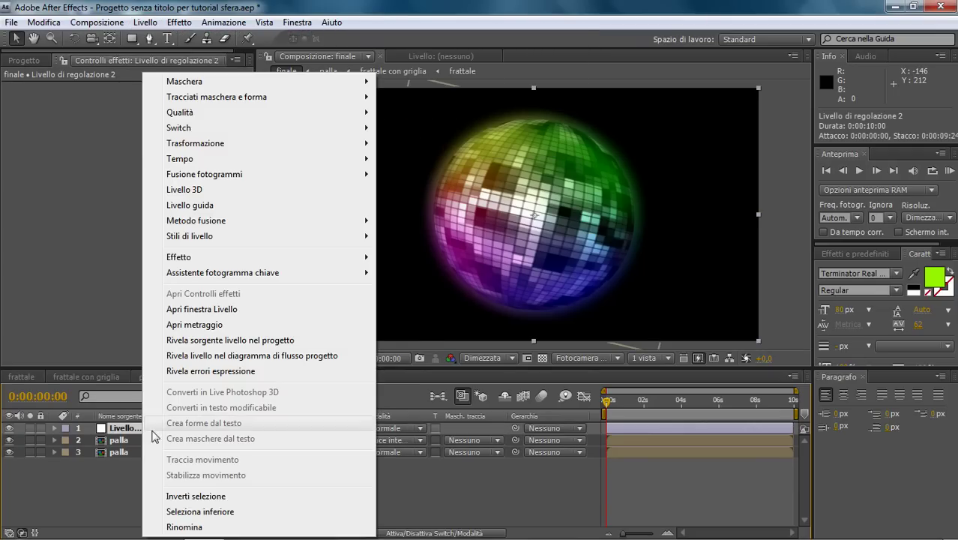
pyautogui.click(181, 526)
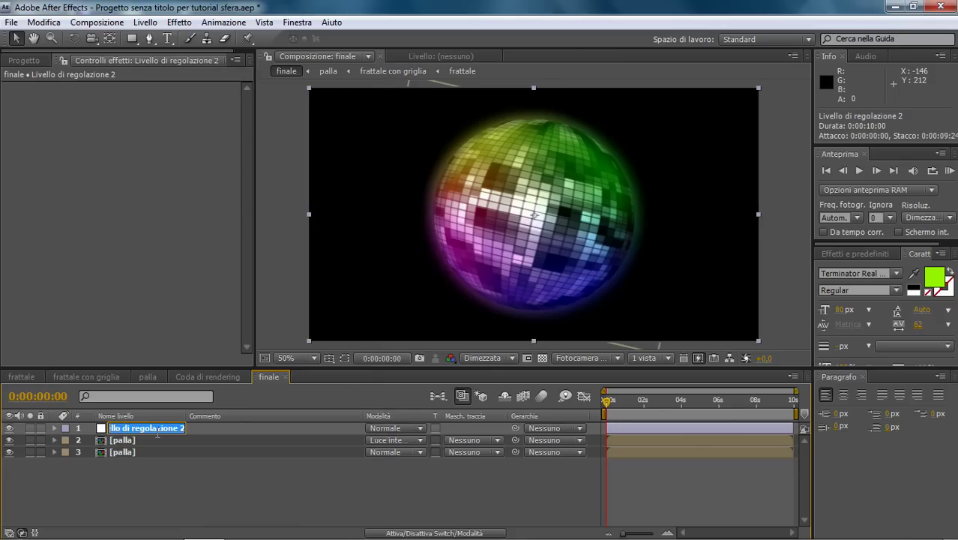
pyautogui.write('shine')
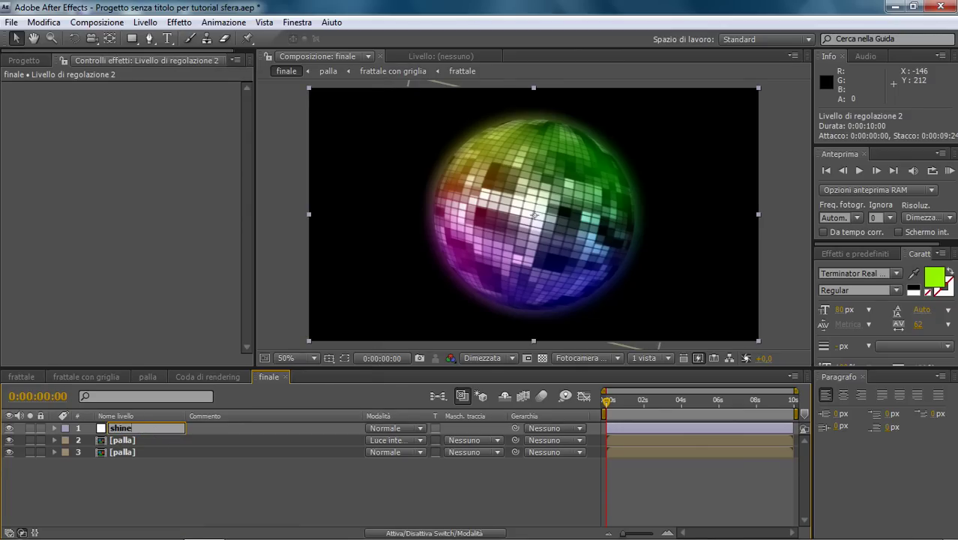
pyautogui.press('Return')
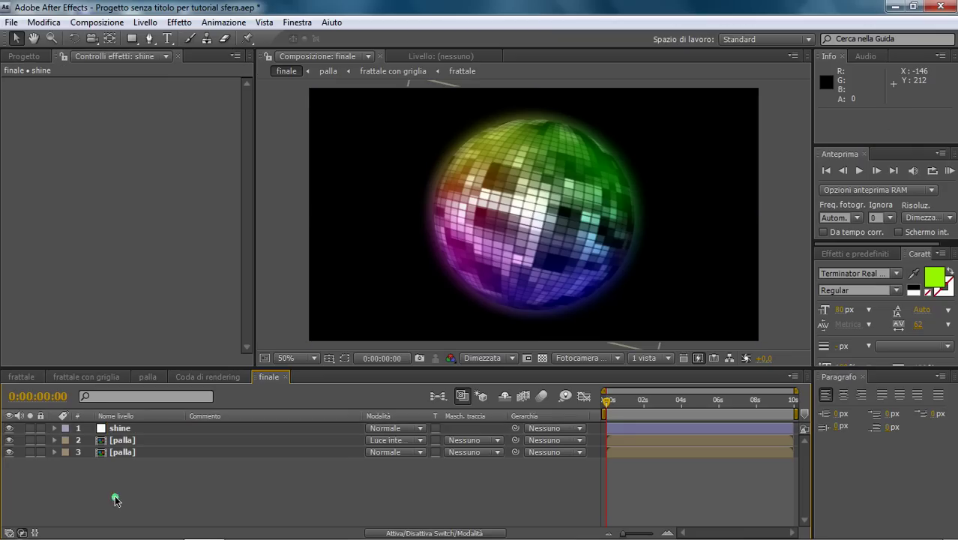
# Apply the Trapcode Shine effect to the shine adjustment layer
pyautogui.click(178, 22)
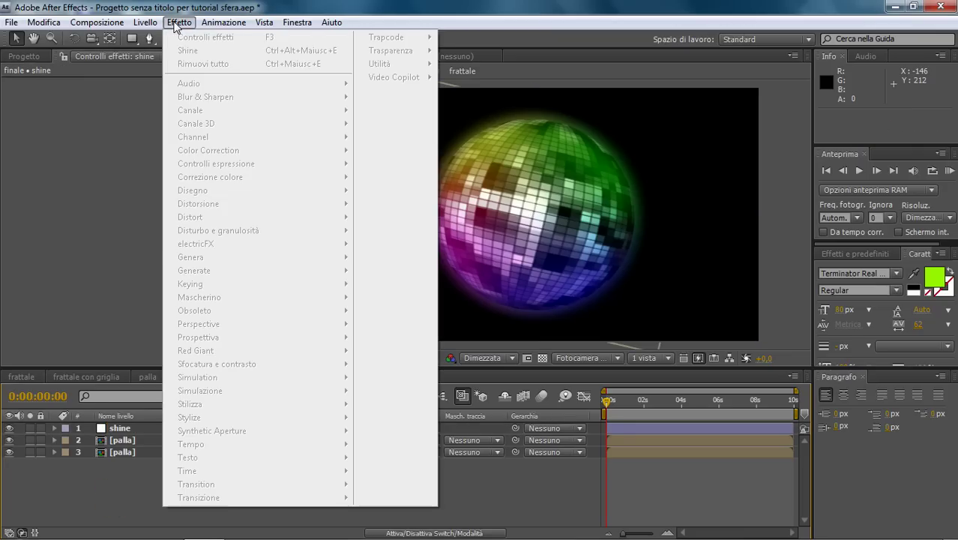
pyautogui.click(123, 429)
pyautogui.click(122, 428)
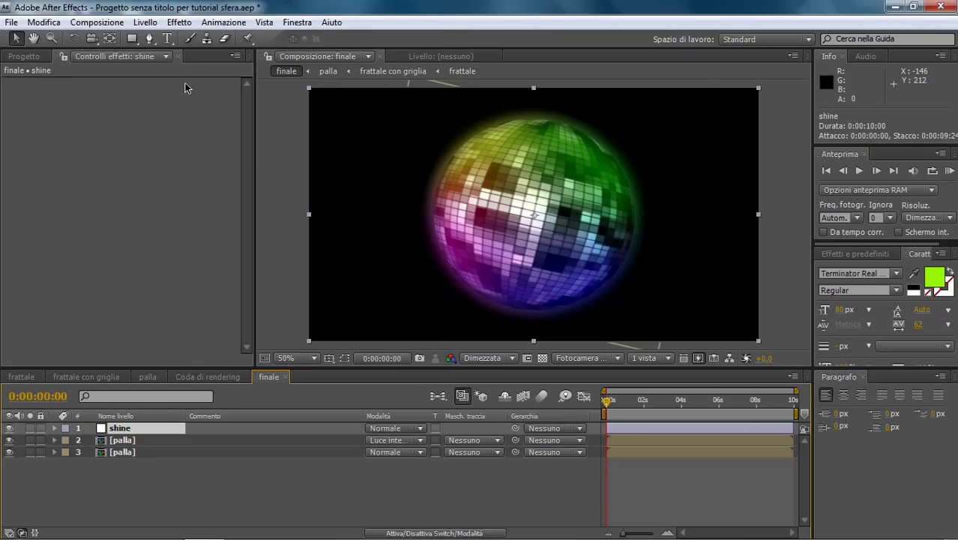
pyautogui.click(179, 22)
pyautogui.press('Right')
pyautogui.moveTo(183, 24)
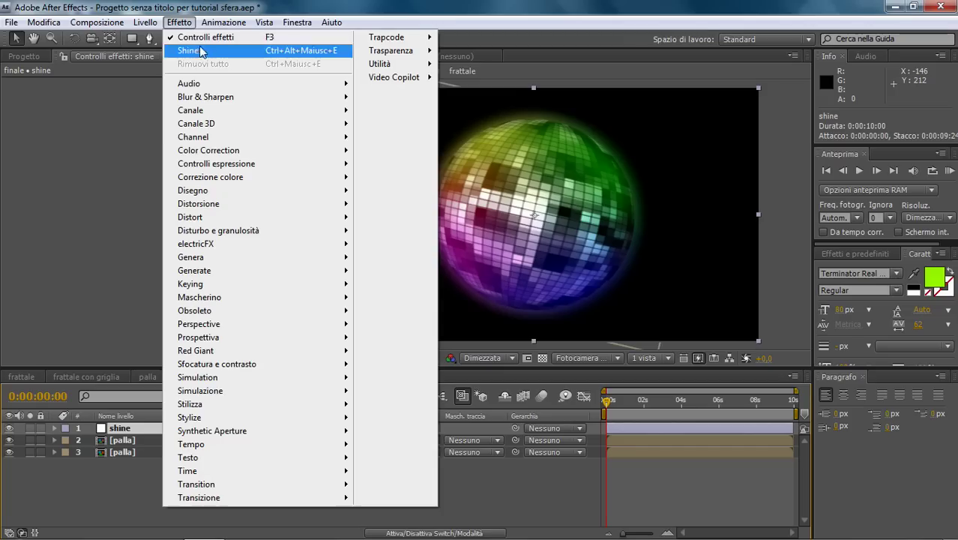
pyautogui.moveTo(404, 39)
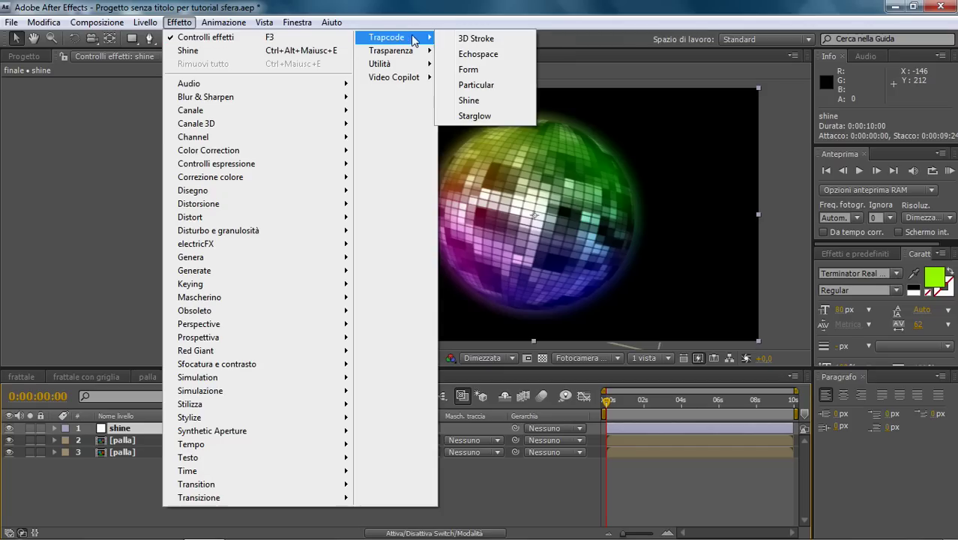
pyautogui.click(486, 101)
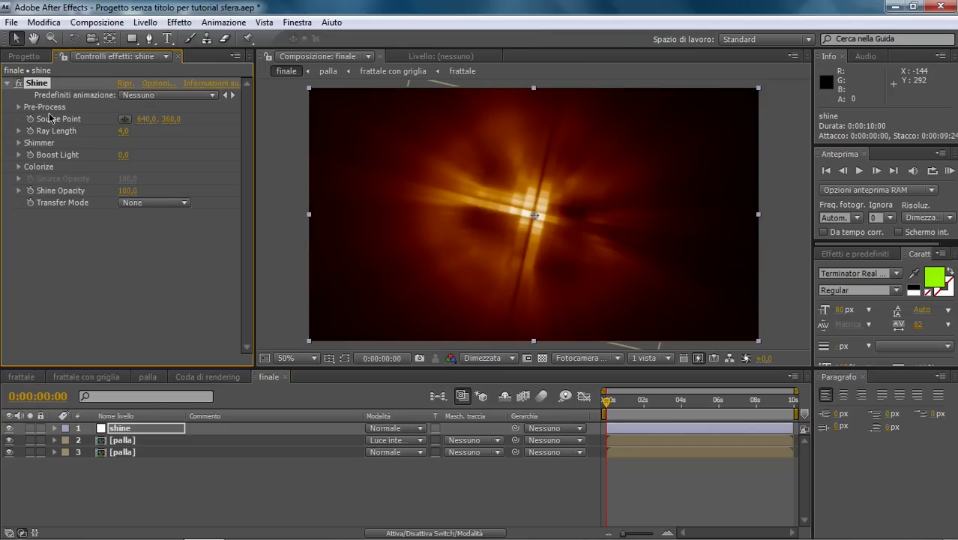
pyautogui.click(18, 107)
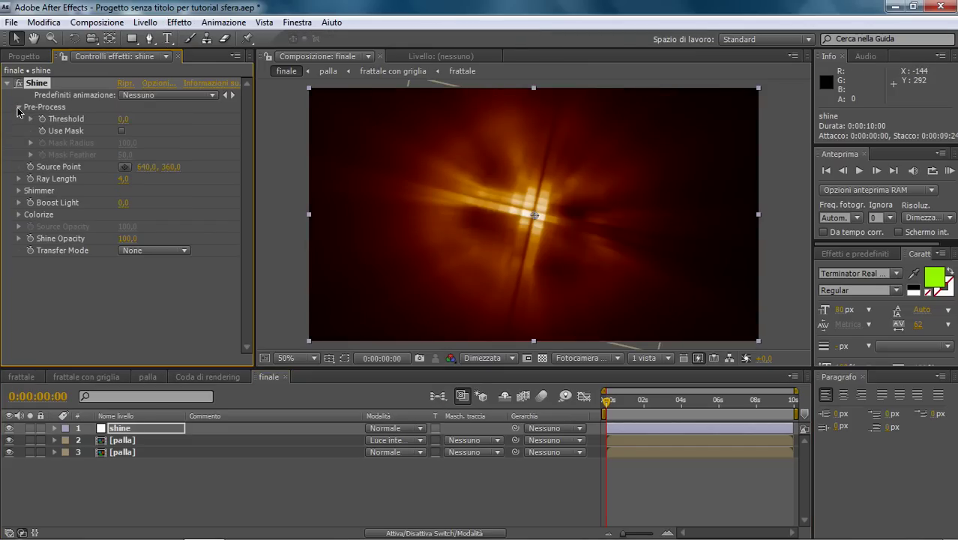
pyautogui.click(19, 107)
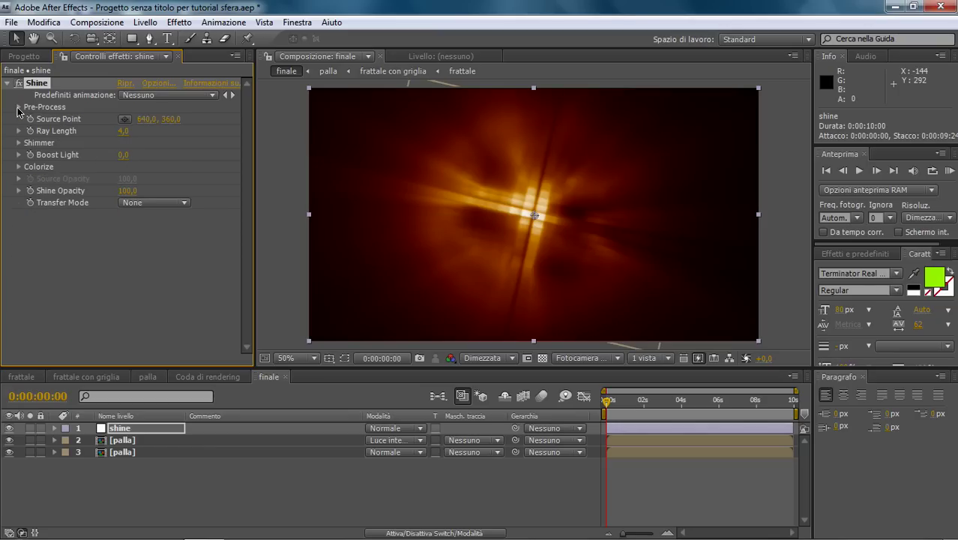
# Set the Shine effect's Ray Length to 3 and its Colorize option to None
pyautogui.click(123, 130)
pyautogui.write('3')
pyautogui.press('Return')
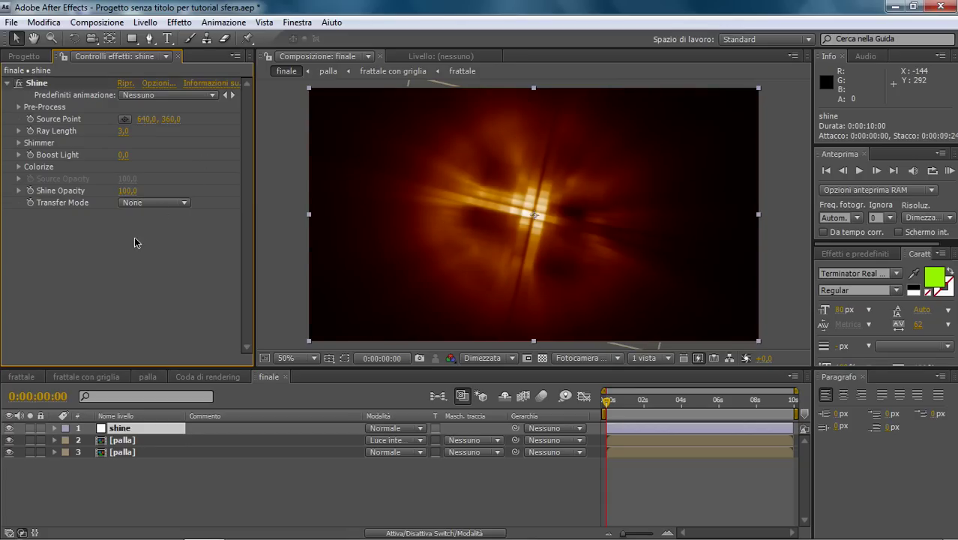
pyautogui.click(19, 167)
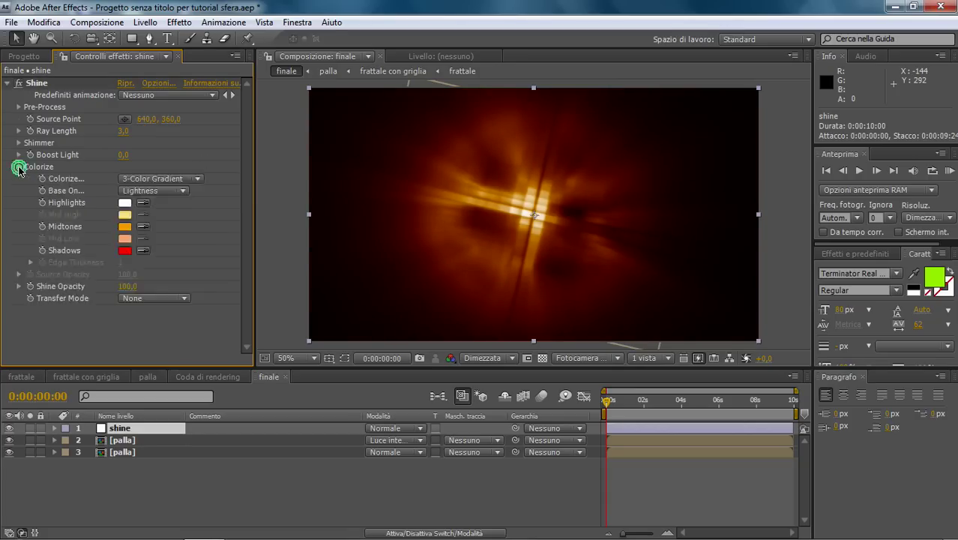
pyautogui.click(198, 180)
pyautogui.click(129, 120)
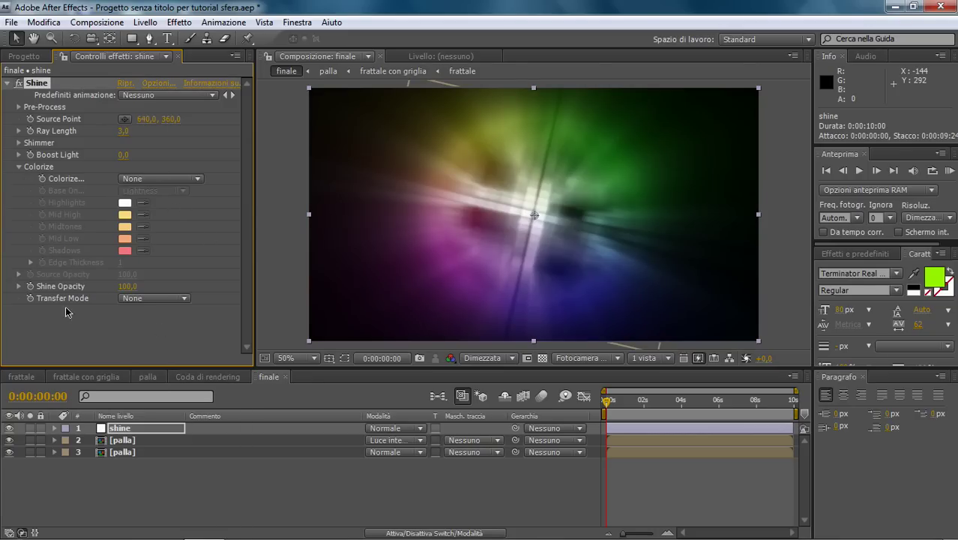
# Set the Shine effect's Transfer Mode to Hard Light and collapse its settings
pyautogui.click(183, 299)
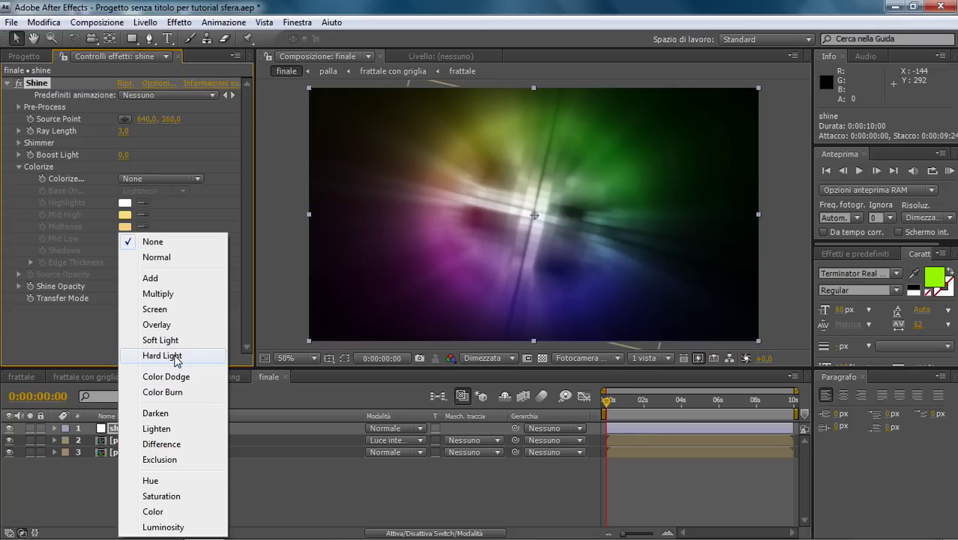
pyautogui.click(177, 357)
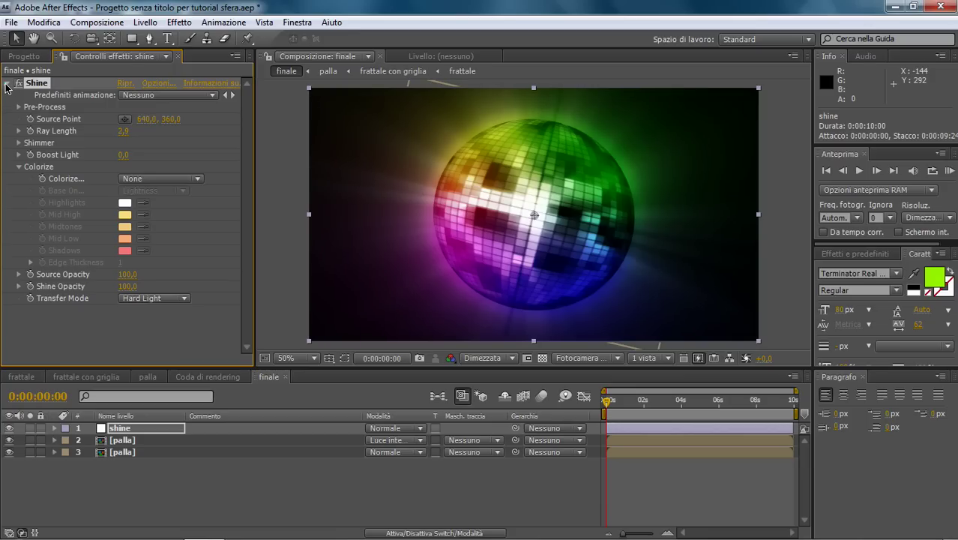
pyautogui.click(6, 83)
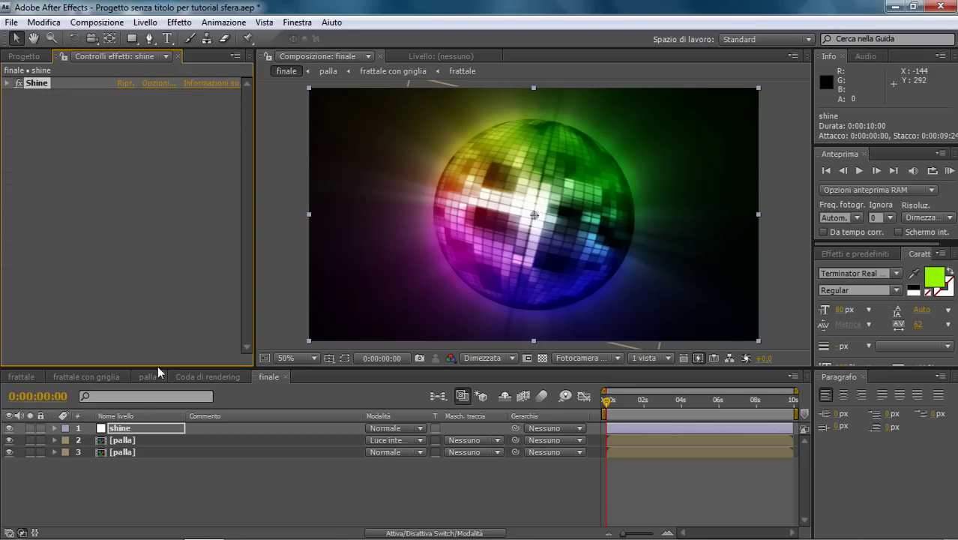
# Add a new adjustment layer above the shine layer in finale and apply the Curve colour-correction effect to it
pyautogui.click(148, 23)
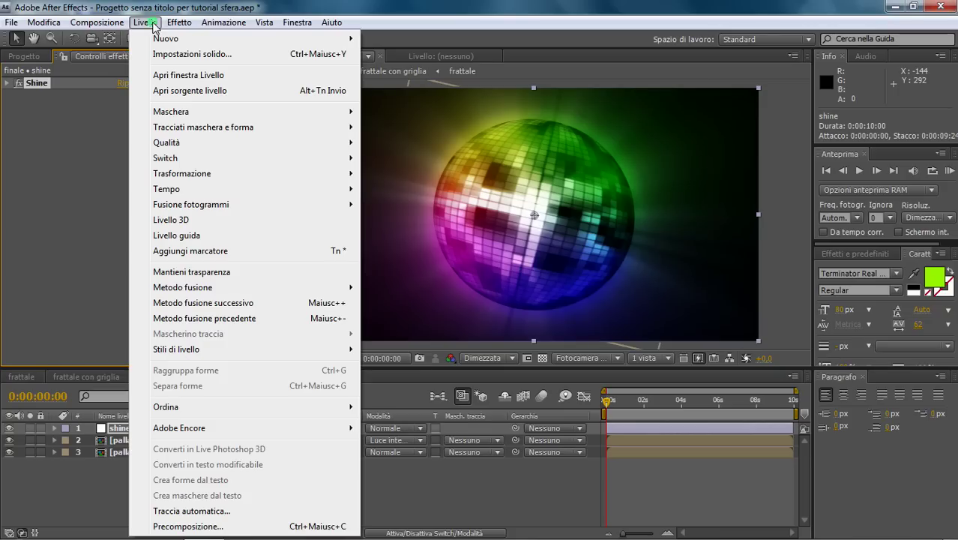
pyautogui.moveTo(209, 45)
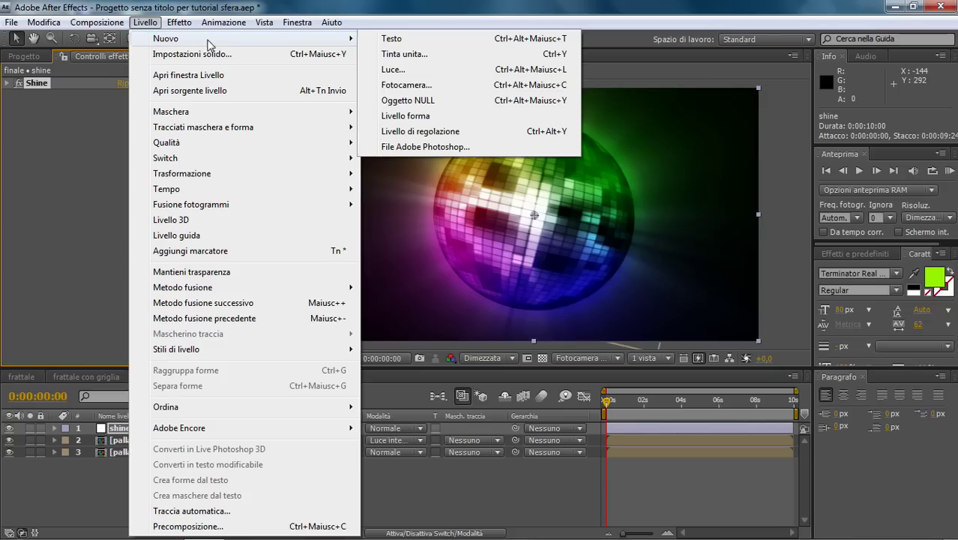
pyautogui.click(419, 131)
pyautogui.click(179, 23)
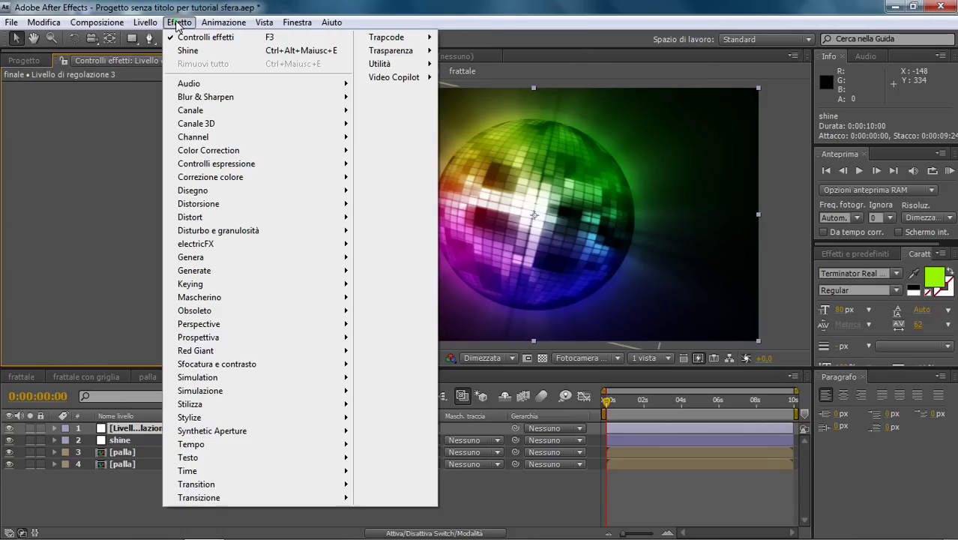
pyautogui.moveTo(326, 180)
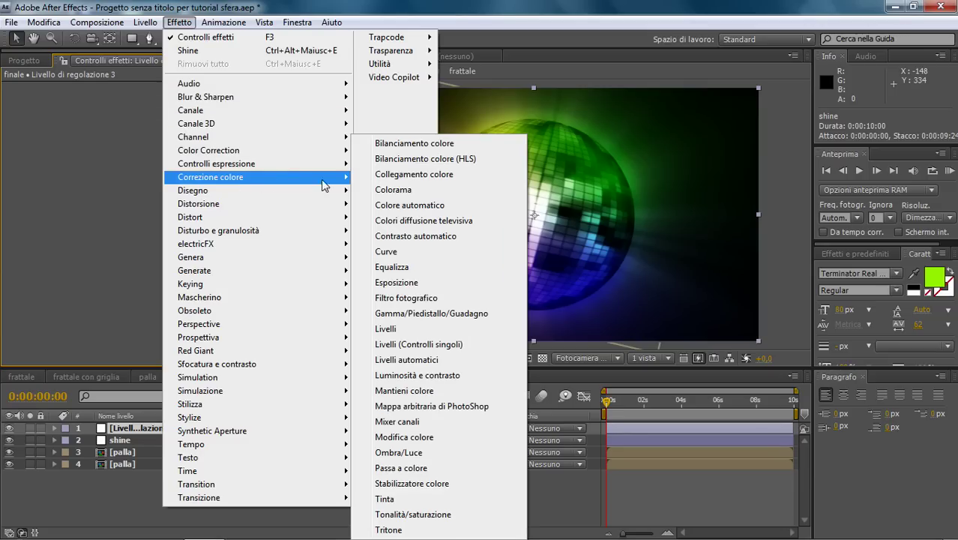
pyautogui.click(394, 251)
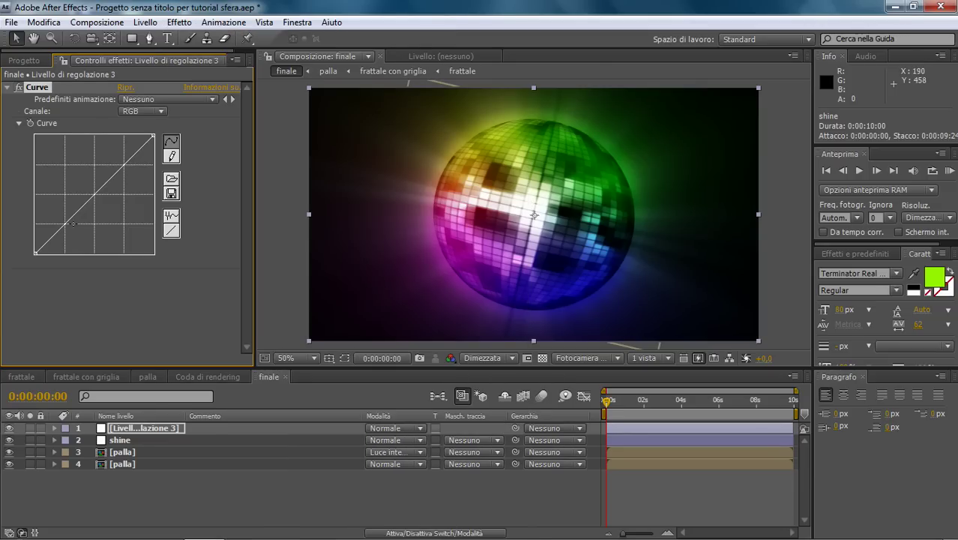
# Shape the RGB curve into a gentle S with darker shadows and brighter highlights, and collapse the Curve effect
pyautogui.moveTo(65, 224); pyautogui.dragTo(71, 228)
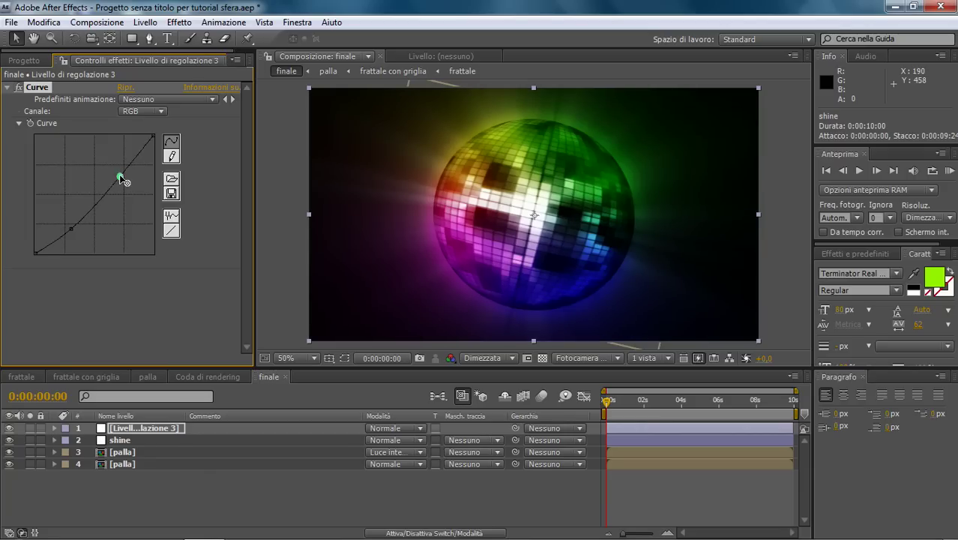
pyautogui.moveTo(119, 174); pyautogui.dragTo(116, 172)
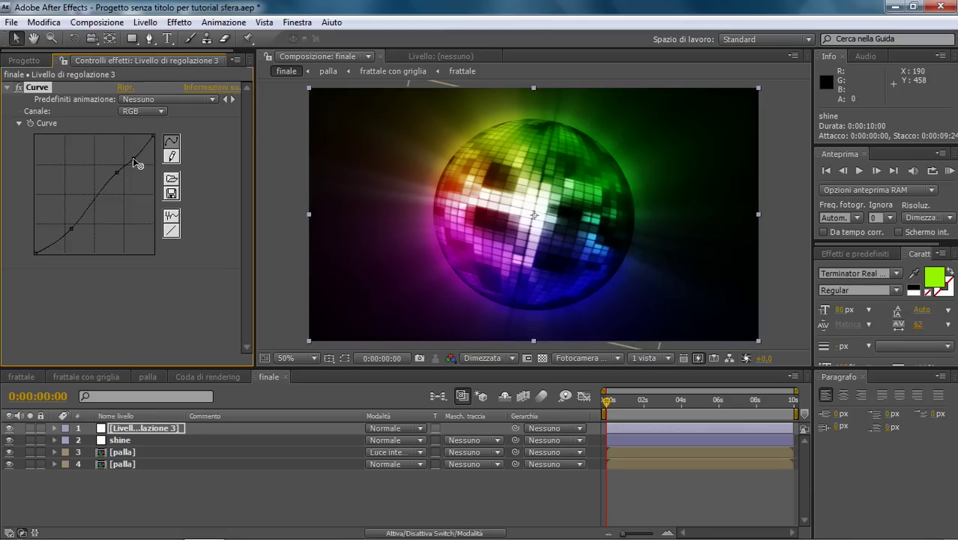
pyautogui.click(131, 158)
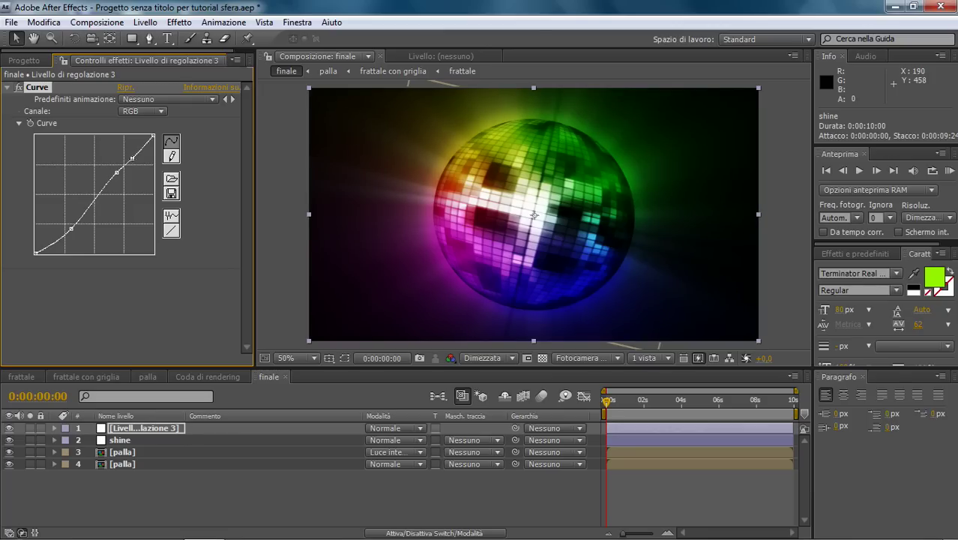
pyautogui.click(9, 88)
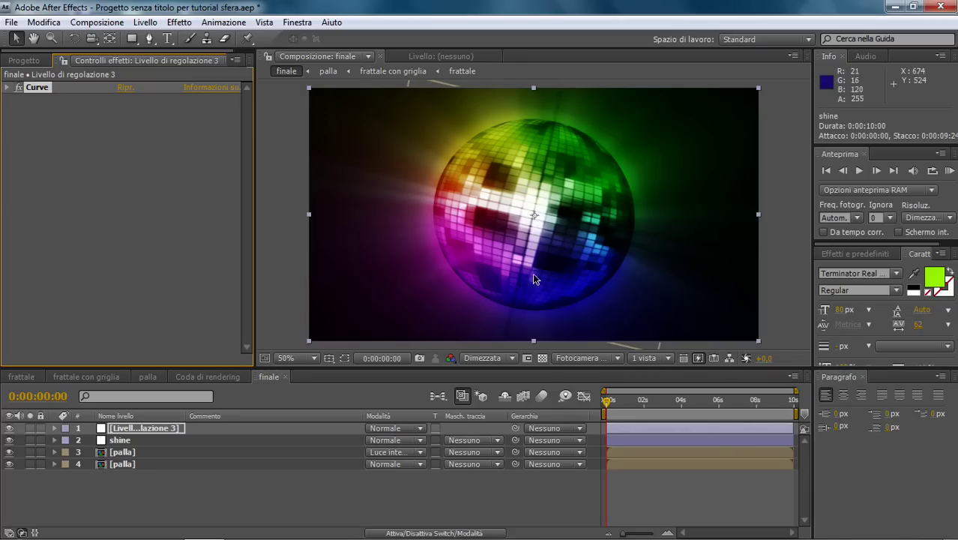
# Render a RAM preview of the opening seconds of the finale composition and play it back
pyautogui.click(951, 174)
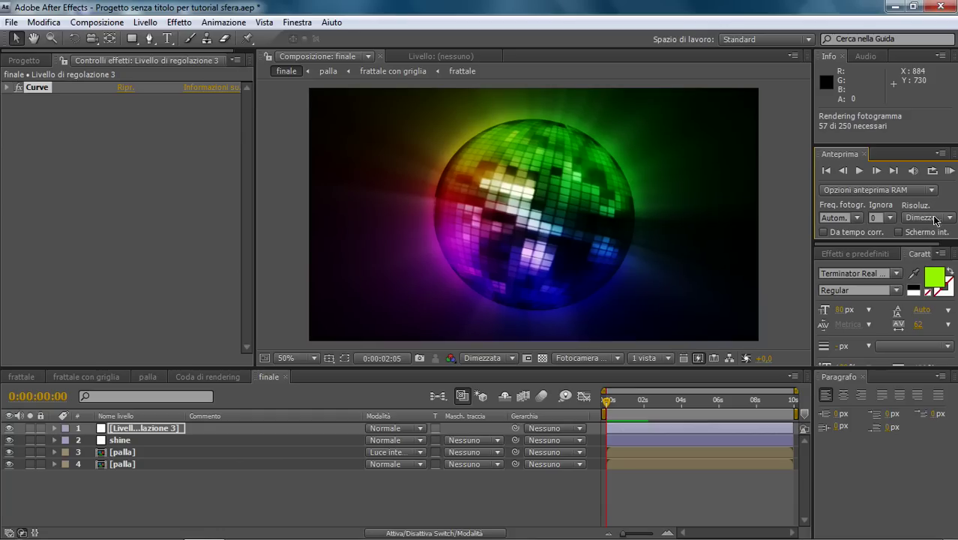
pyautogui.click(950, 172)
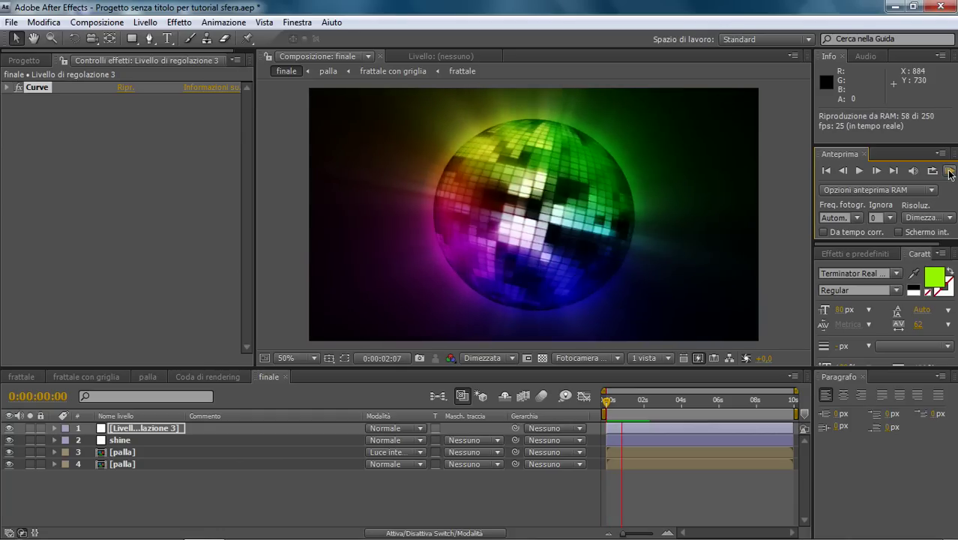